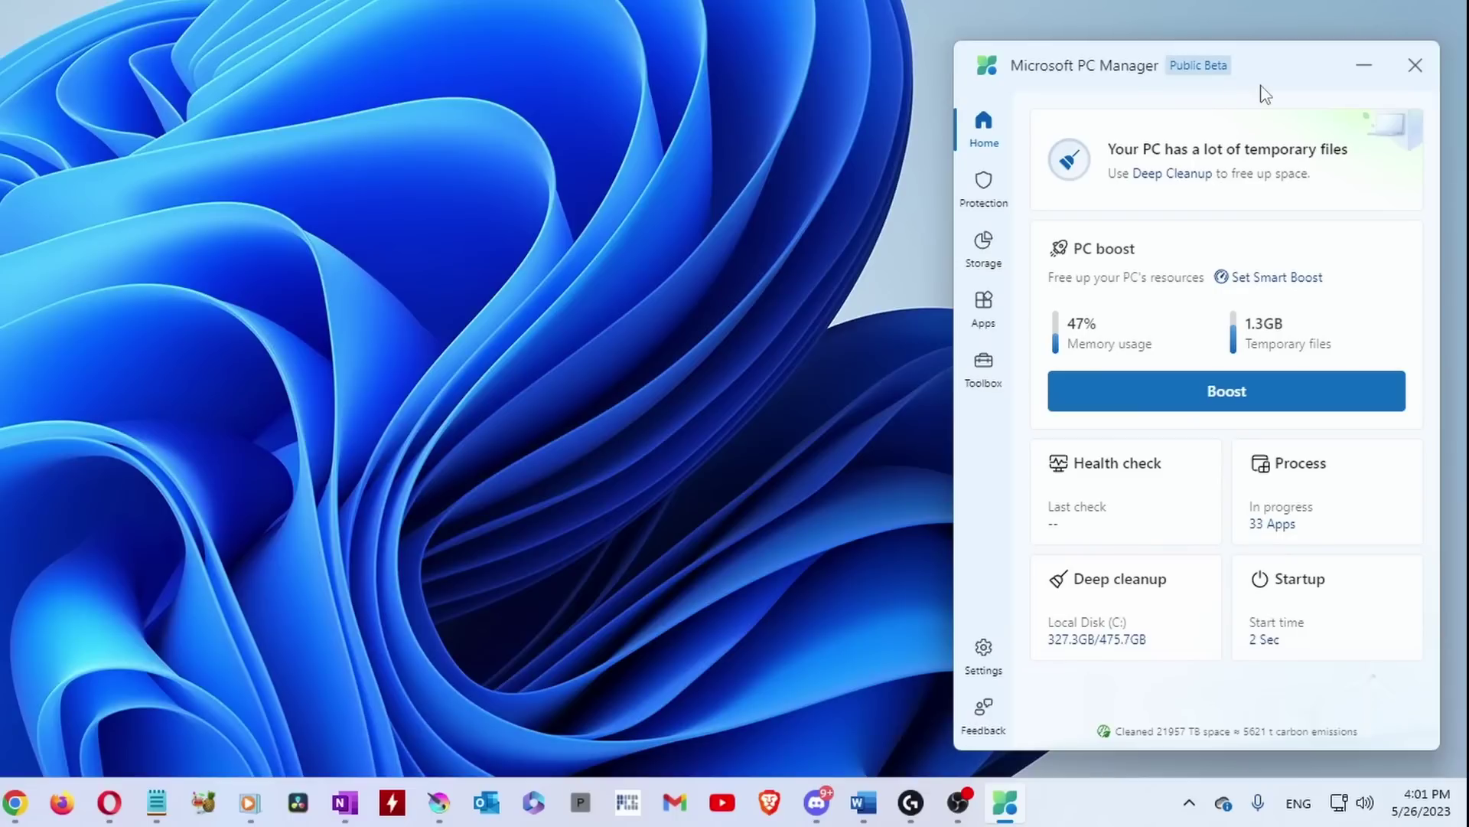
Examine the PC Manager settings, including the update, language and About us sections, and return to the home page.
{"action": "left_click", "coordinate": [983, 652]}
{"action": "scroll", "coordinate": [1171, 543], "scroll_direction": "down", "scroll_amount": 5}
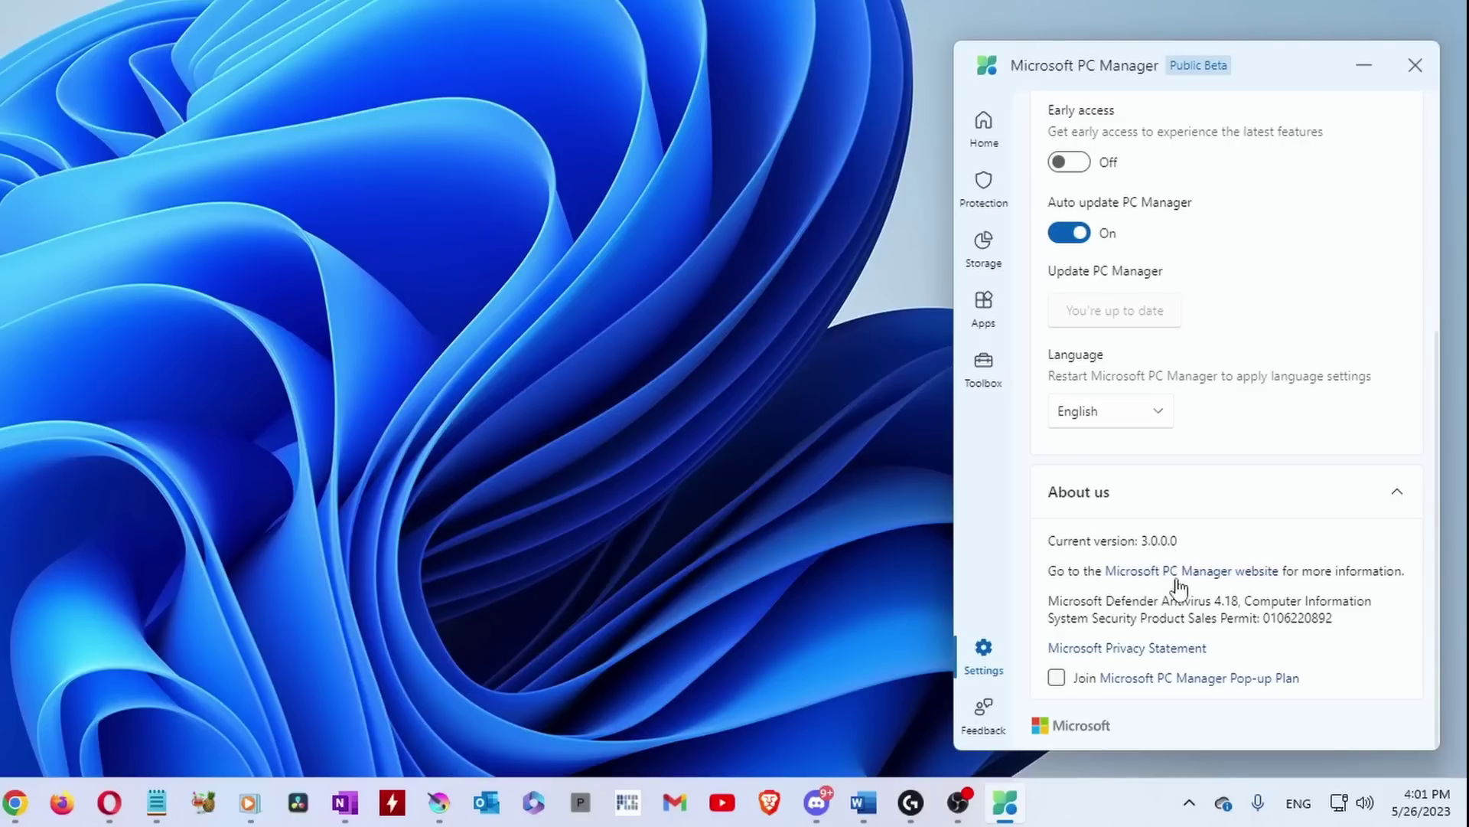
{"action": "scroll", "coordinate": [1171, 586], "scroll_direction": "up", "scroll_amount": 10}
{"action": "left_click", "coordinate": [985, 132]}
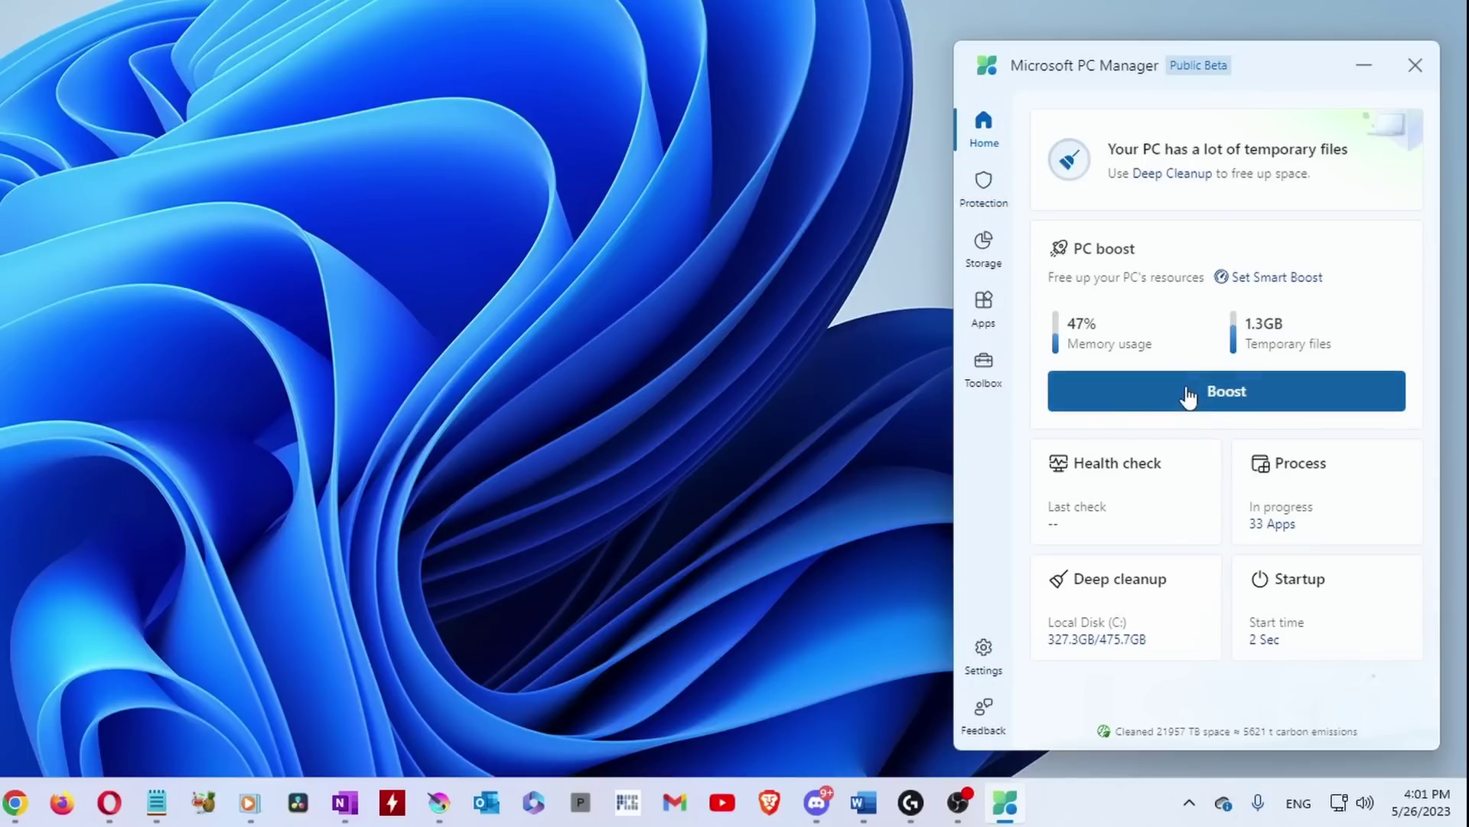
Place Task Manager beside PC Manager with its Memory performance graph showing, and run PC boost.
{"action": "right_click", "coordinate": [1111, 804]}
{"action": "left_click", "coordinate": [1184, 719]}
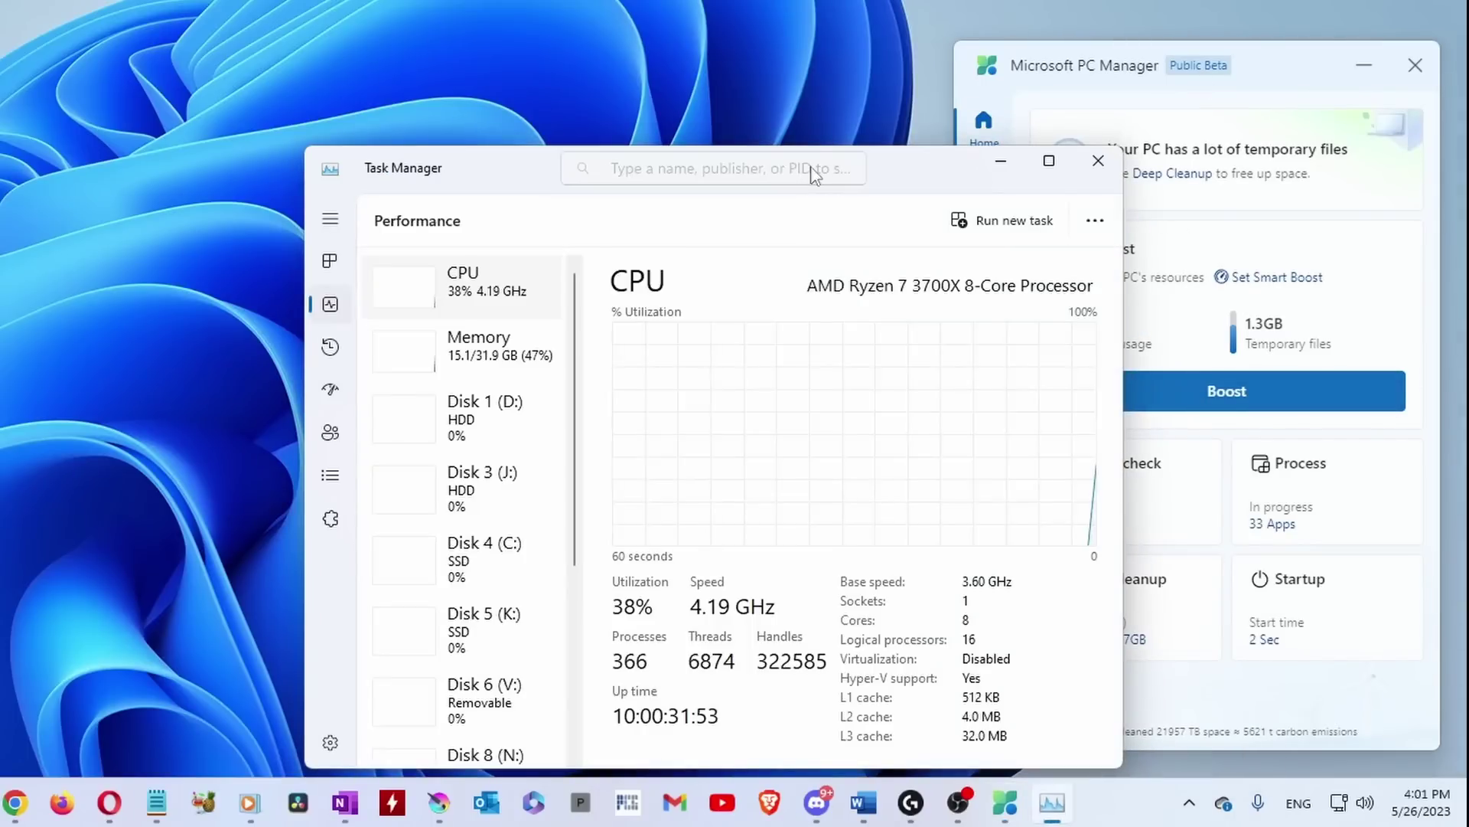
{"action": "left_click_drag", "start_coordinate": [935, 178], "coordinate": [760, 103]}
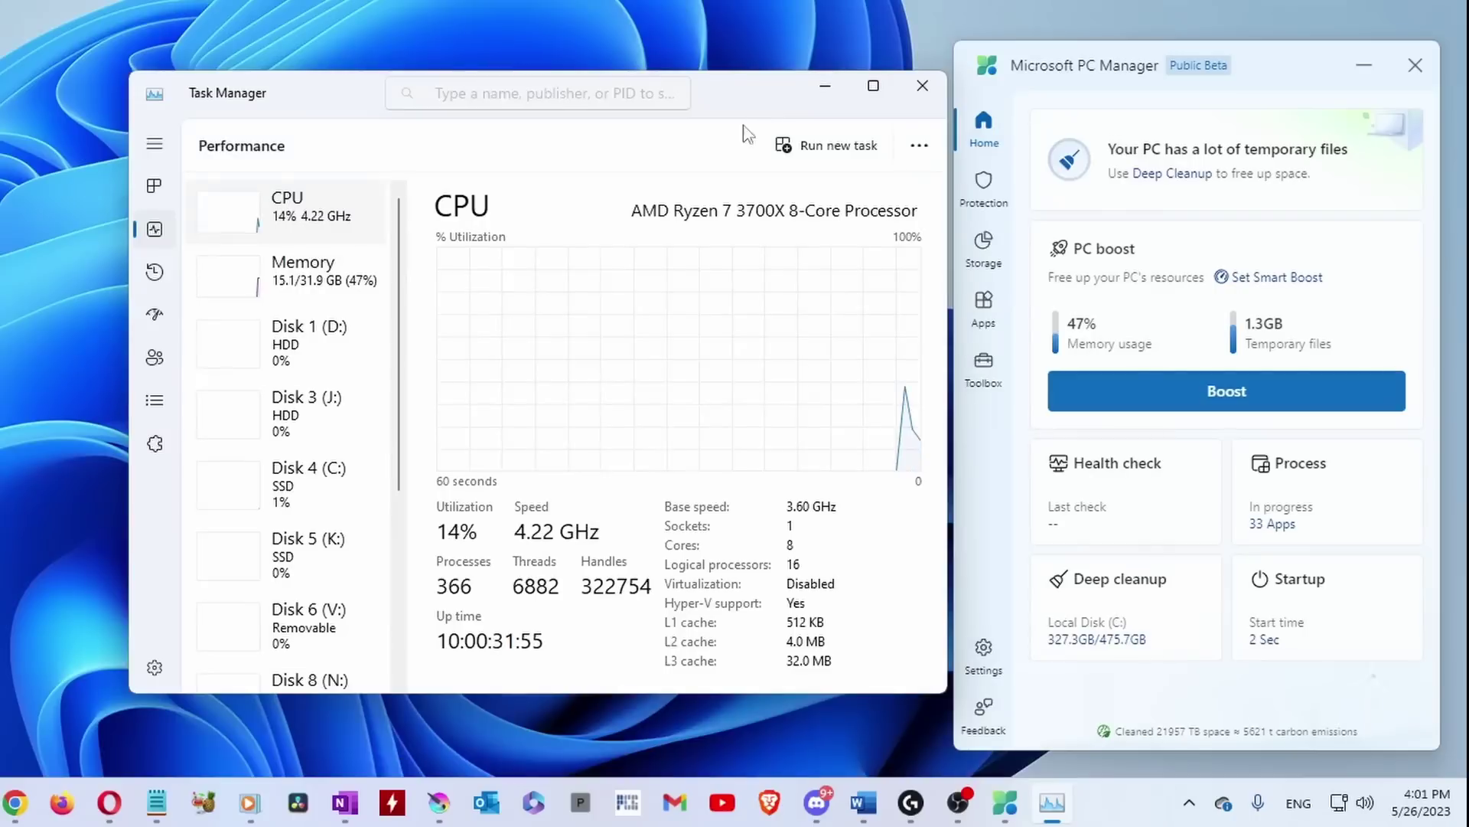
{"action": "left_click", "coordinate": [327, 287]}
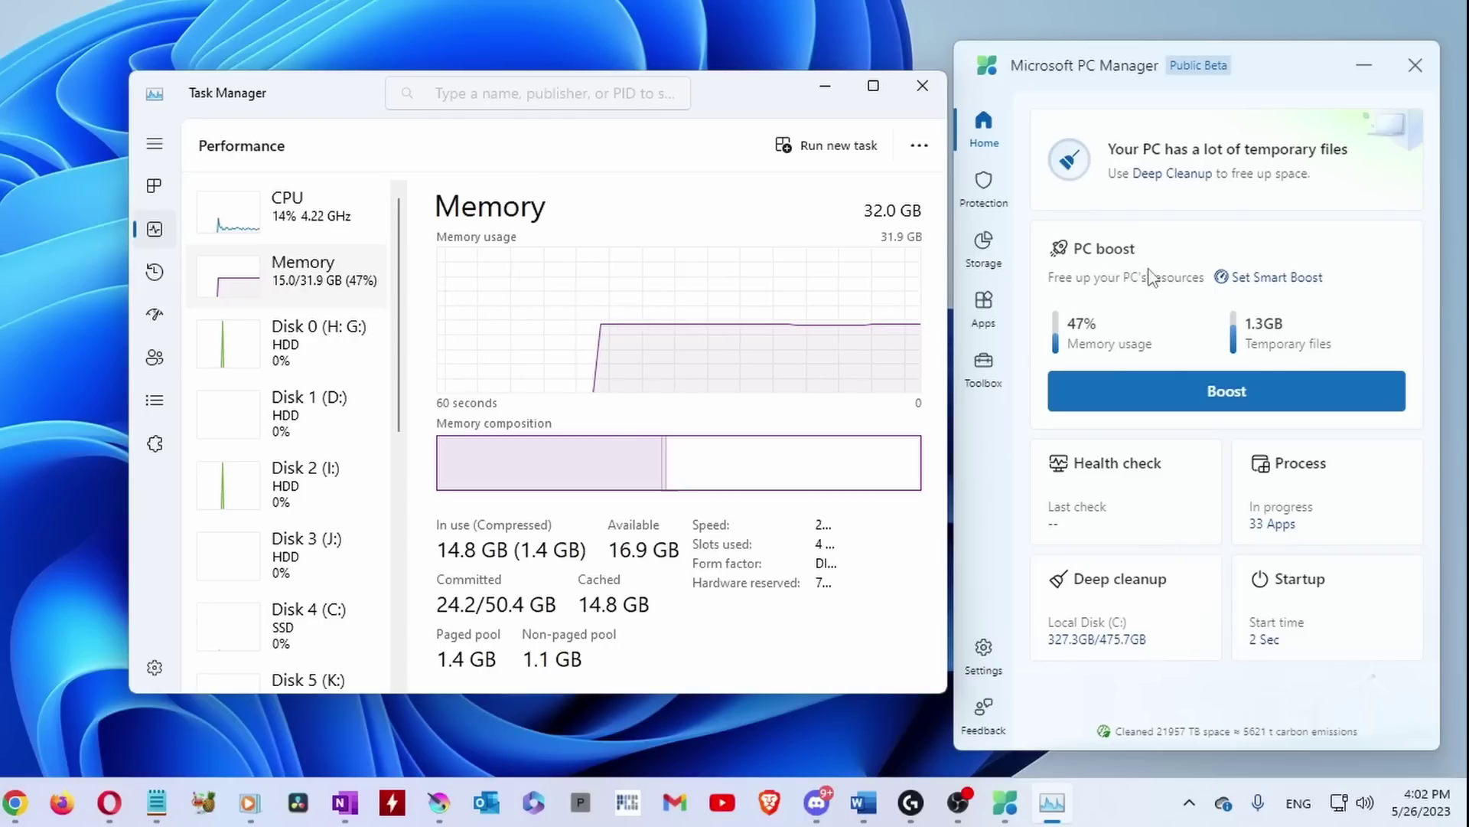
{"action": "left_click", "coordinate": [1200, 392]}
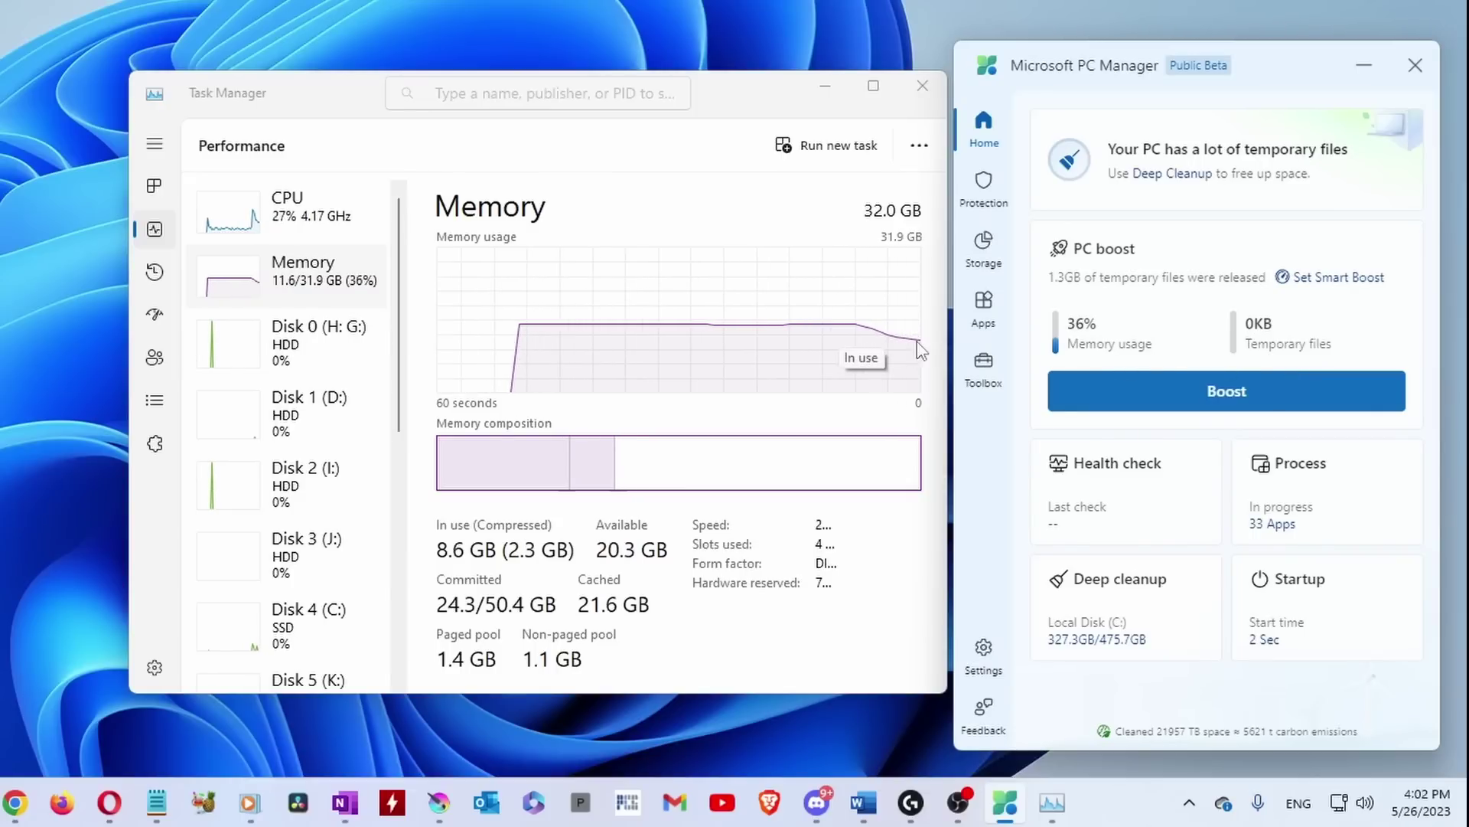
Start Deep Cleanup and add Clipboard, DirectX shader cache and Delivery Optimization files to the cleanup items.
{"action": "left_click", "coordinate": [1247, 183]}
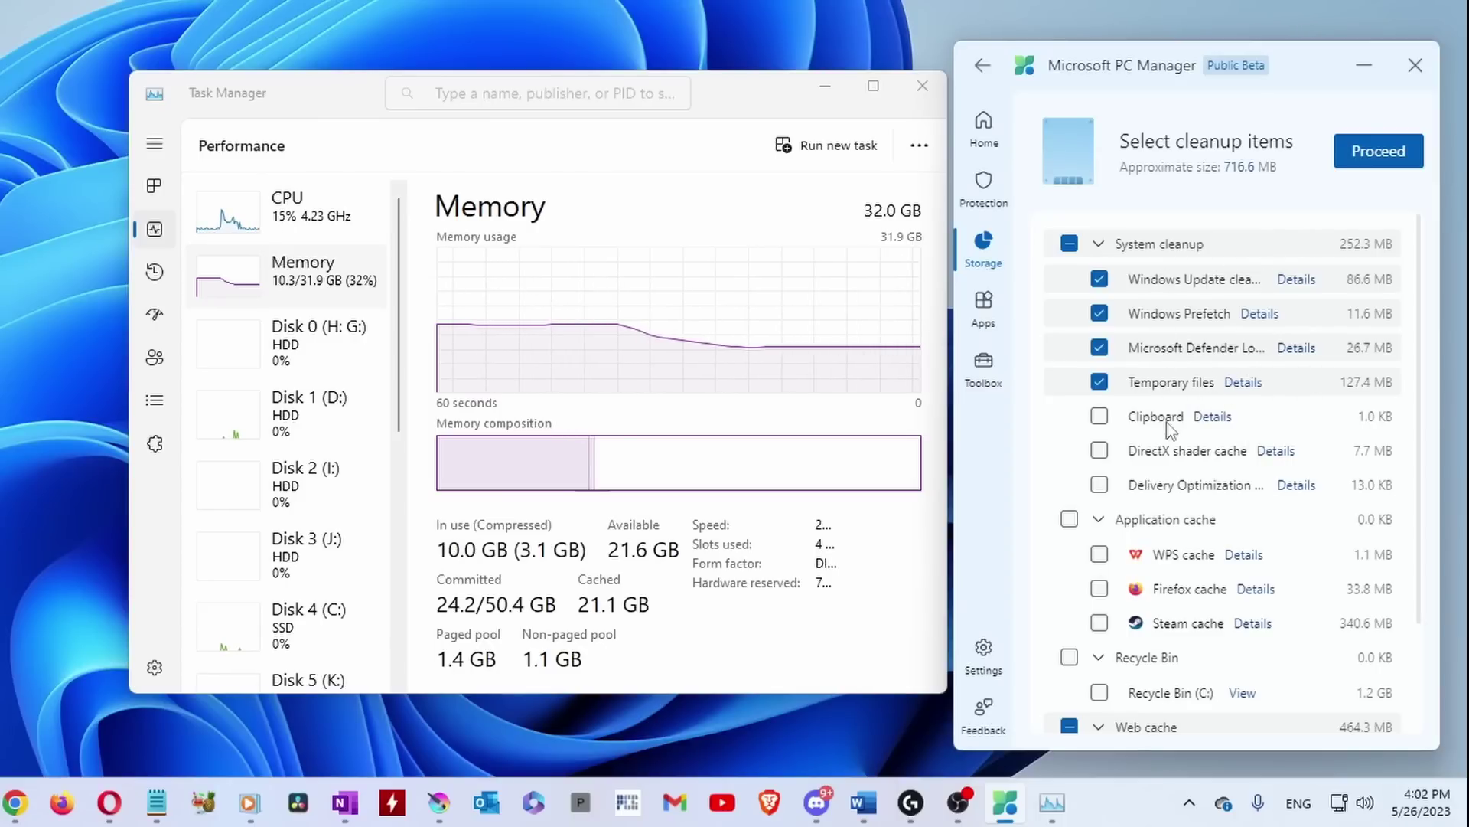
{"action": "scroll", "coordinate": [1169, 428], "scroll_direction": "down", "scroll_amount": 1}
{"action": "left_click", "coordinate": [1099, 339]}
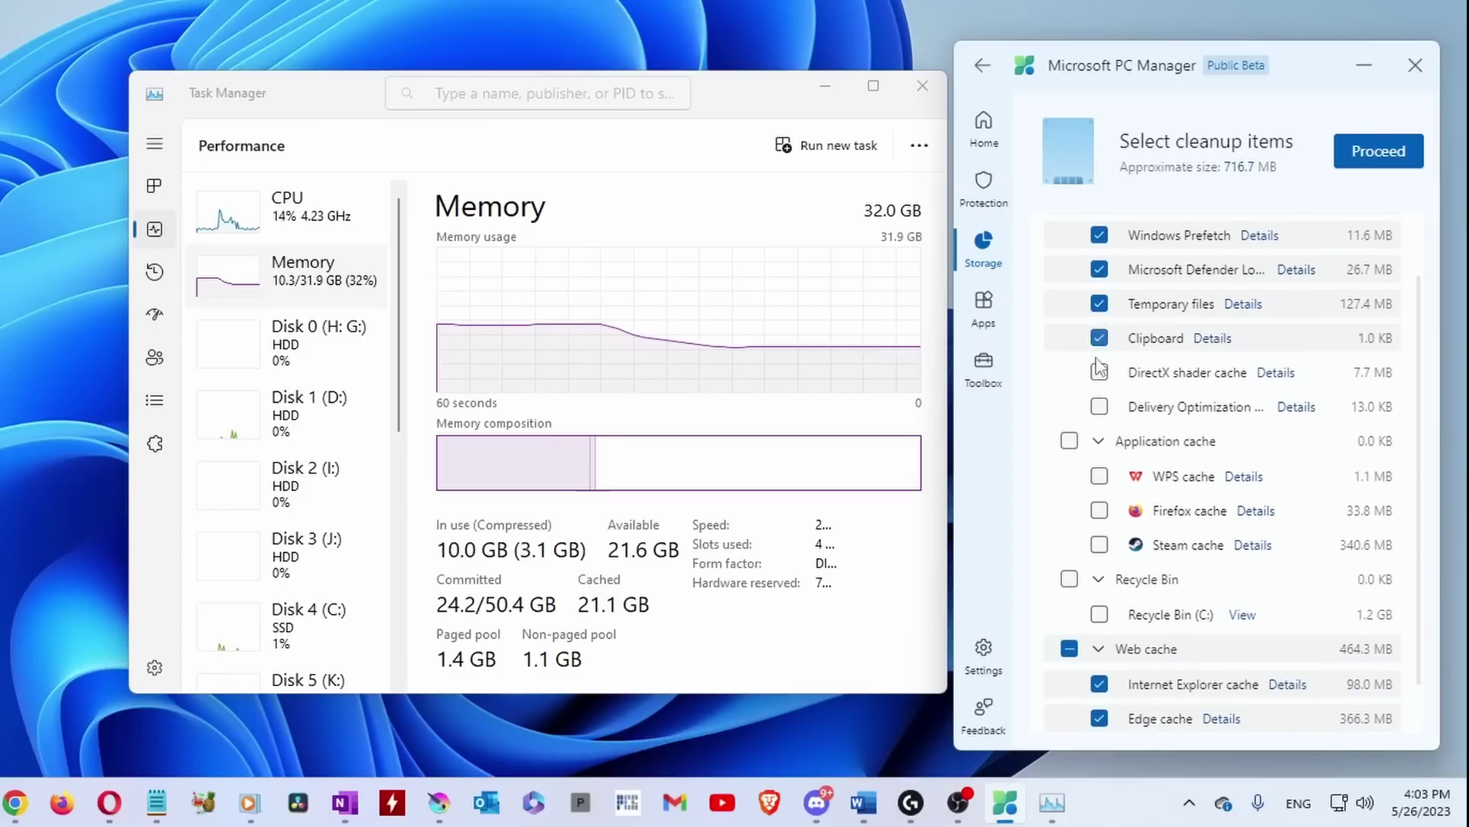
{"action": "left_click", "coordinate": [1102, 375]}
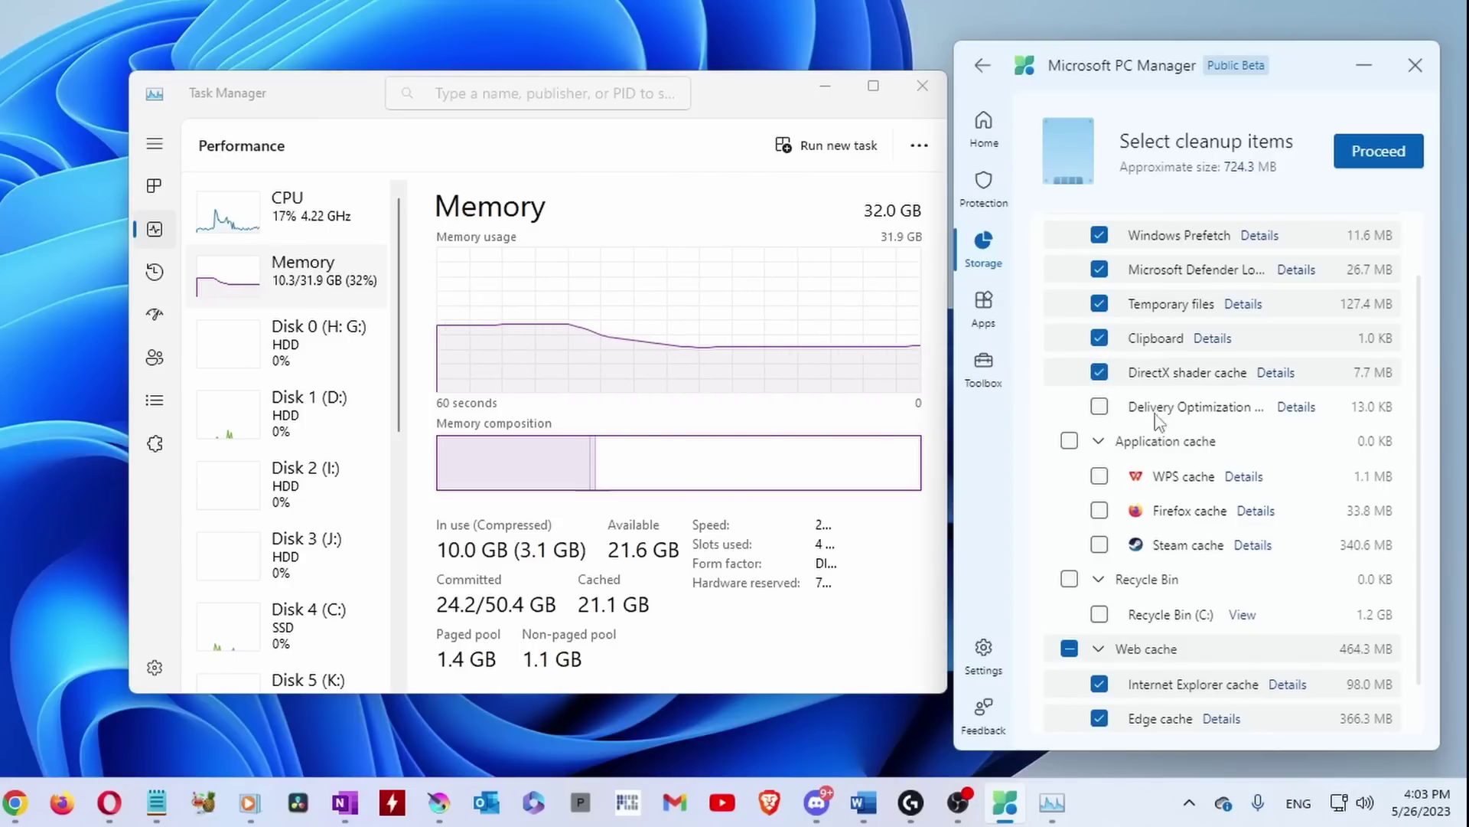
{"action": "left_click", "coordinate": [1100, 407]}
{"action": "scroll", "coordinate": [1303, 457], "scroll_direction": "down", "scroll_amount": 1}
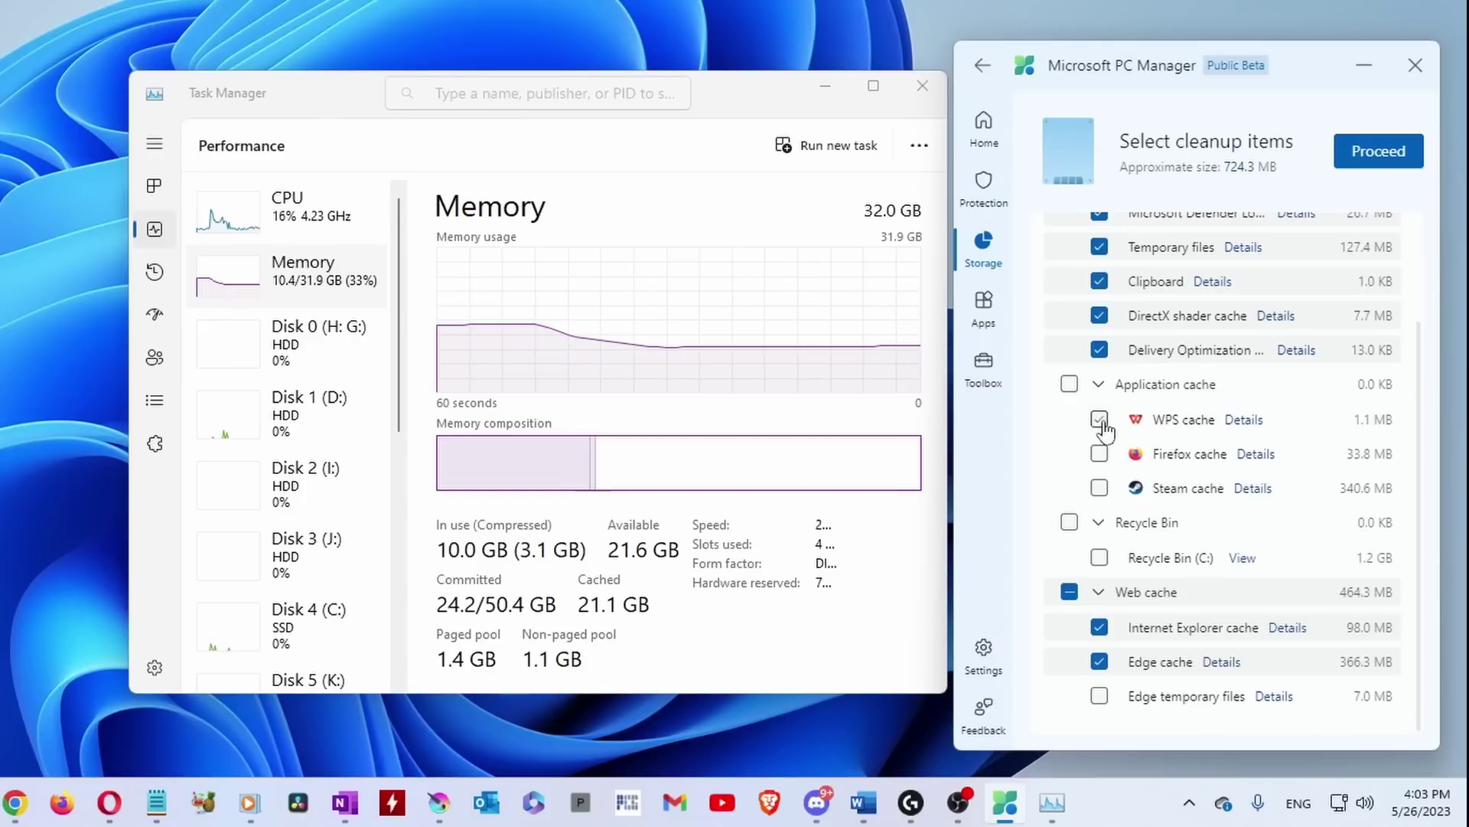
Include the Steam, Firefox and WPS caches and the Recycle Bin, run the cleanup, and return to the home page.
{"action": "left_click", "coordinate": [1102, 487]}
{"action": "left_click", "coordinate": [1101, 454]}
{"action": "left_click", "coordinate": [1100, 420]}
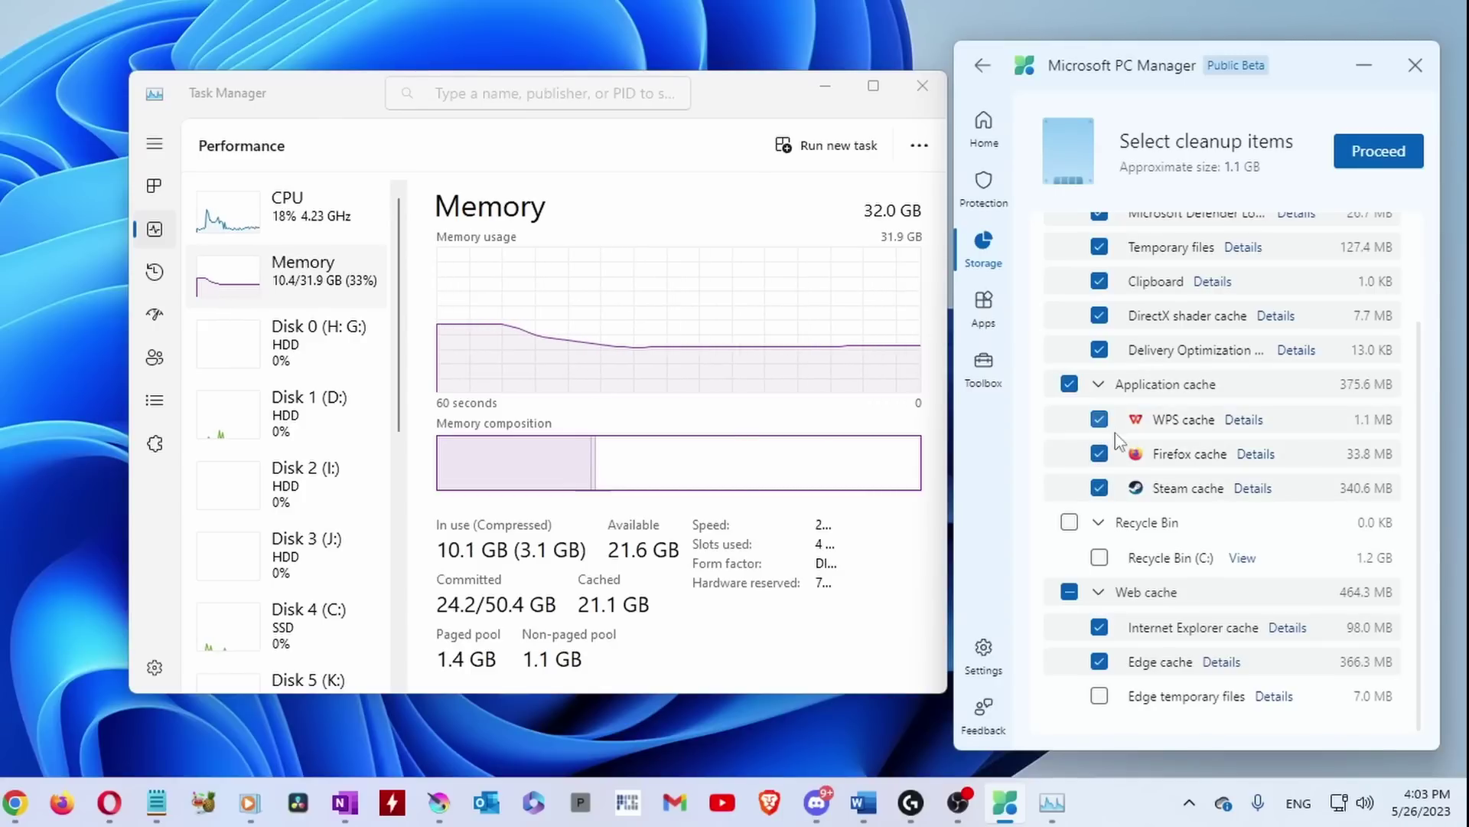
{"action": "left_click", "coordinate": [1222, 522]}
{"action": "scroll", "coordinate": [1225, 528], "scroll_direction": "up", "scroll_amount": 3}
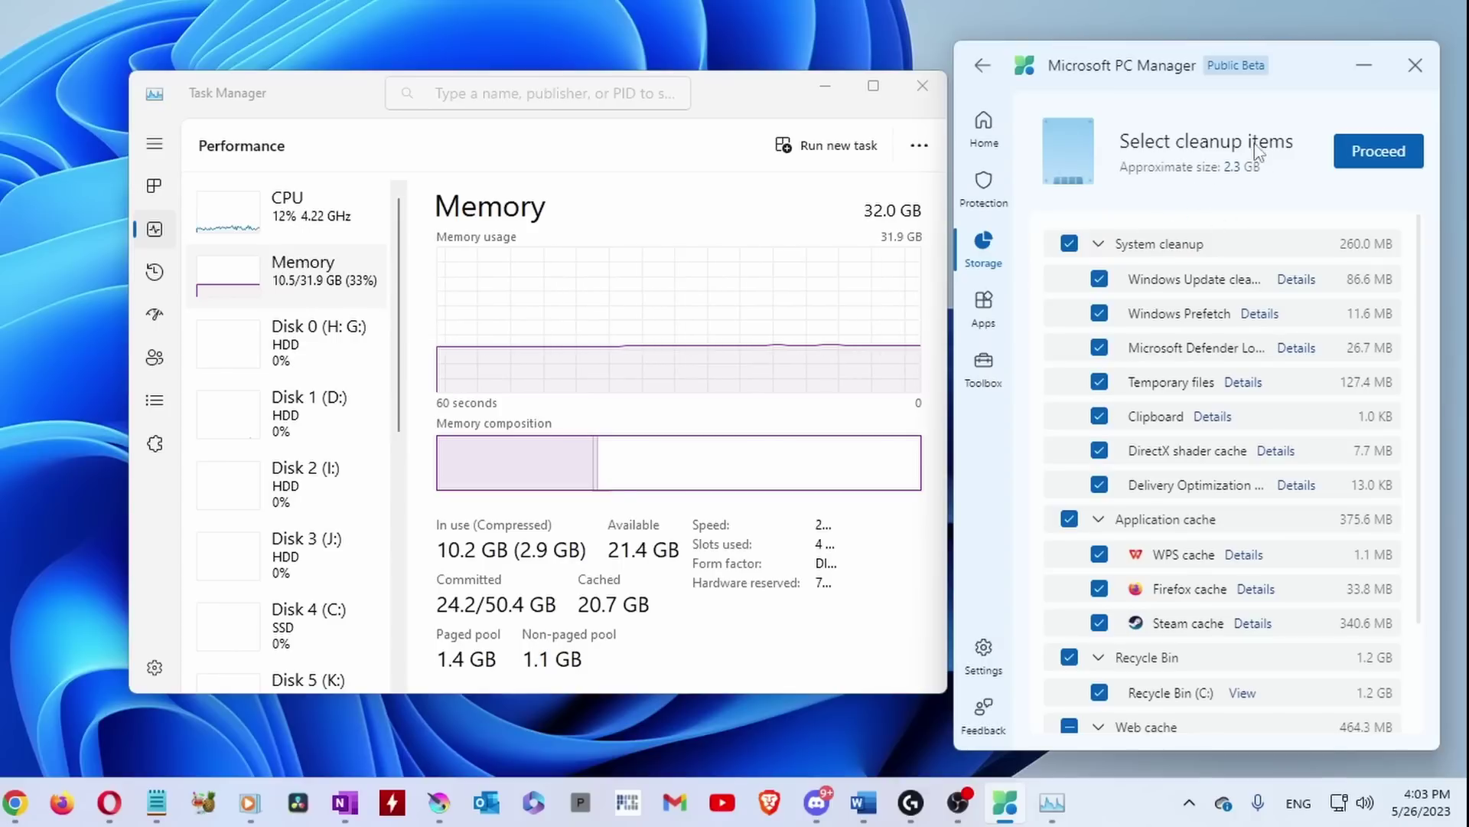
{"action": "left_click", "coordinate": [1368, 153]}
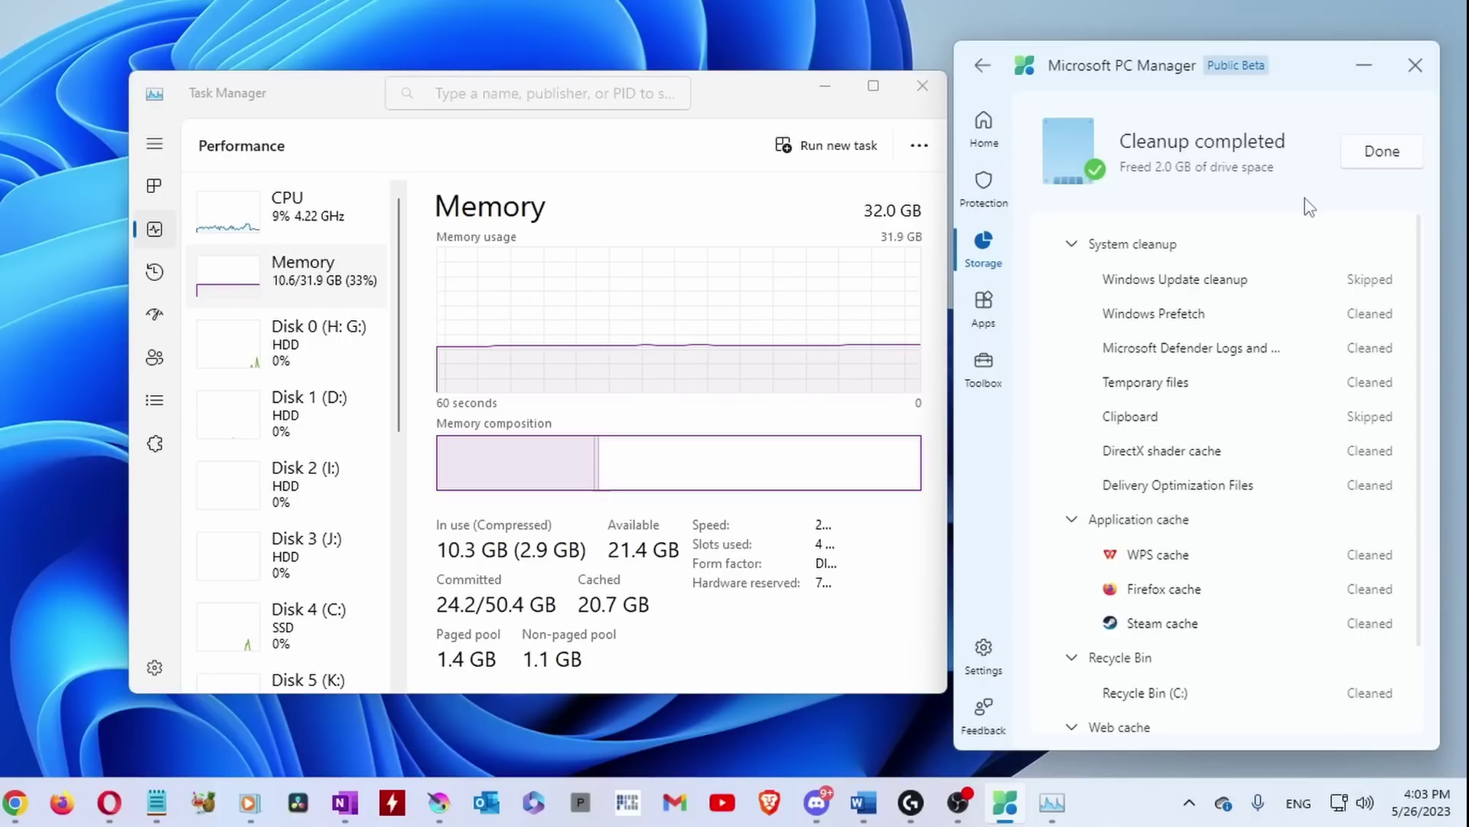
{"action": "left_click", "coordinate": [974, 114]}
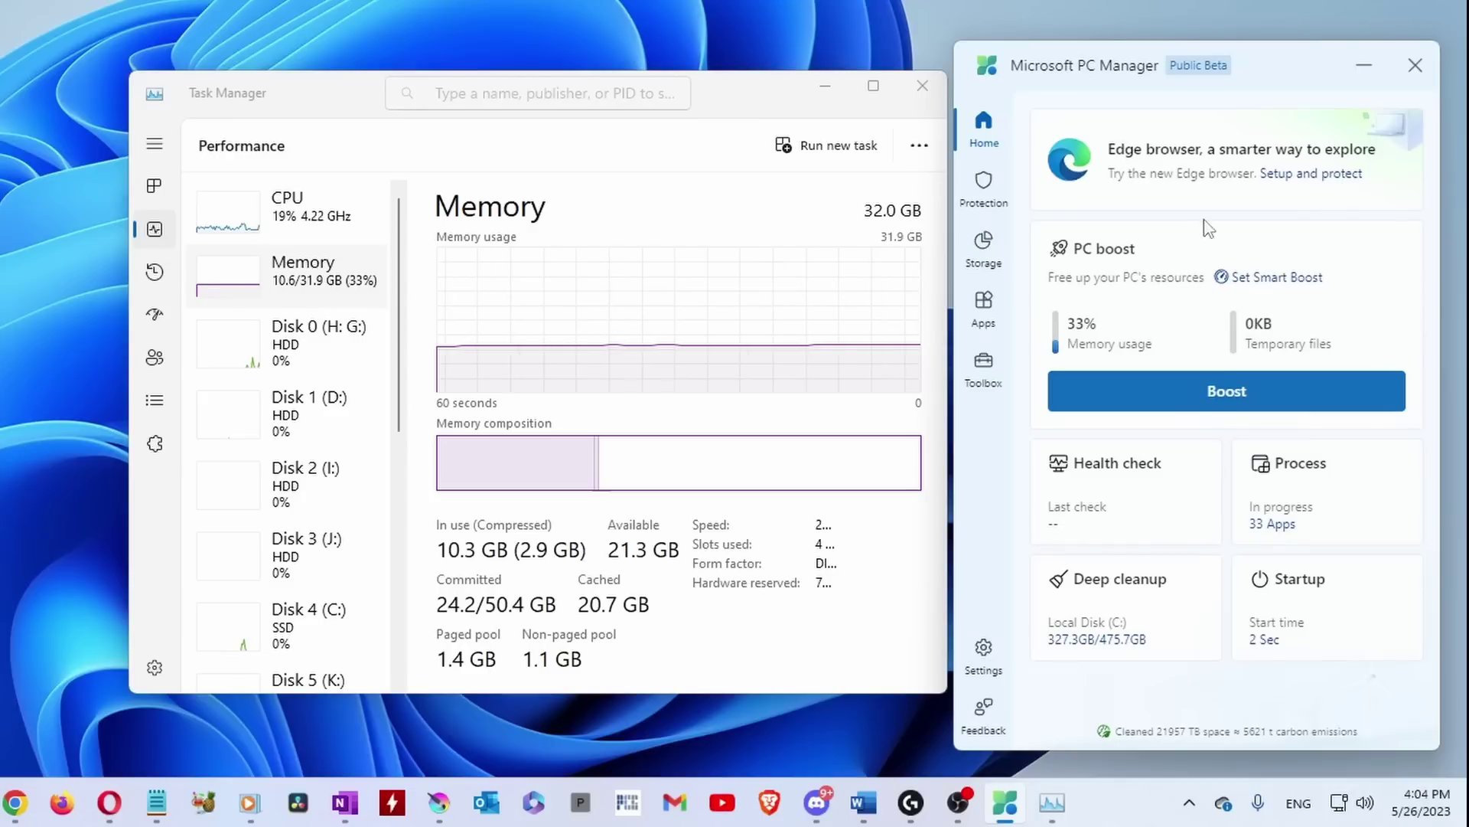
Run a health check, review the startup apps offered for disabling, and look over the system protection options.
{"action": "left_click", "coordinate": [1133, 490]}
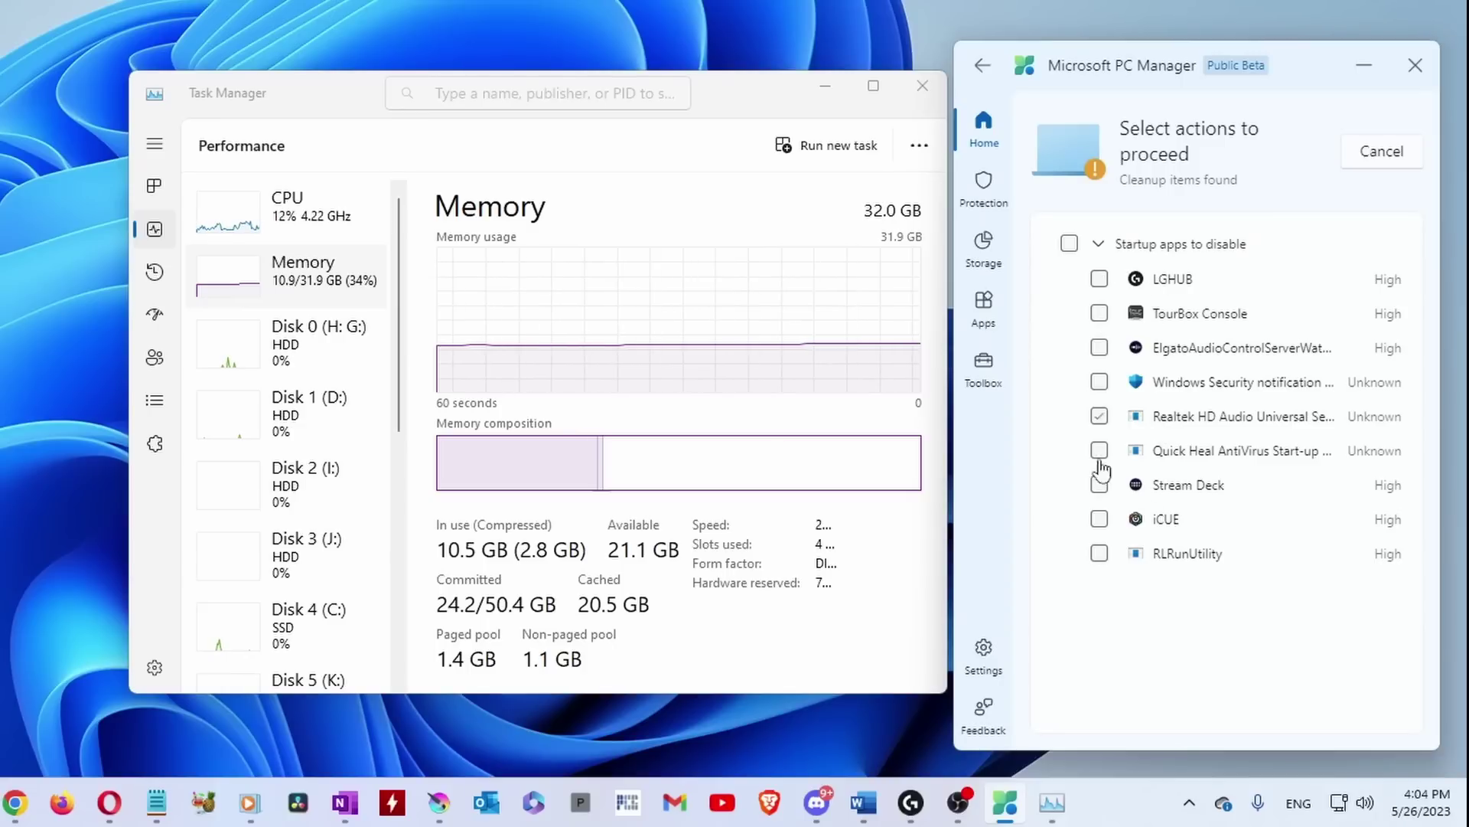
{"action": "left_click", "coordinate": [1099, 520]}
{"action": "left_click", "coordinate": [984, 132]}
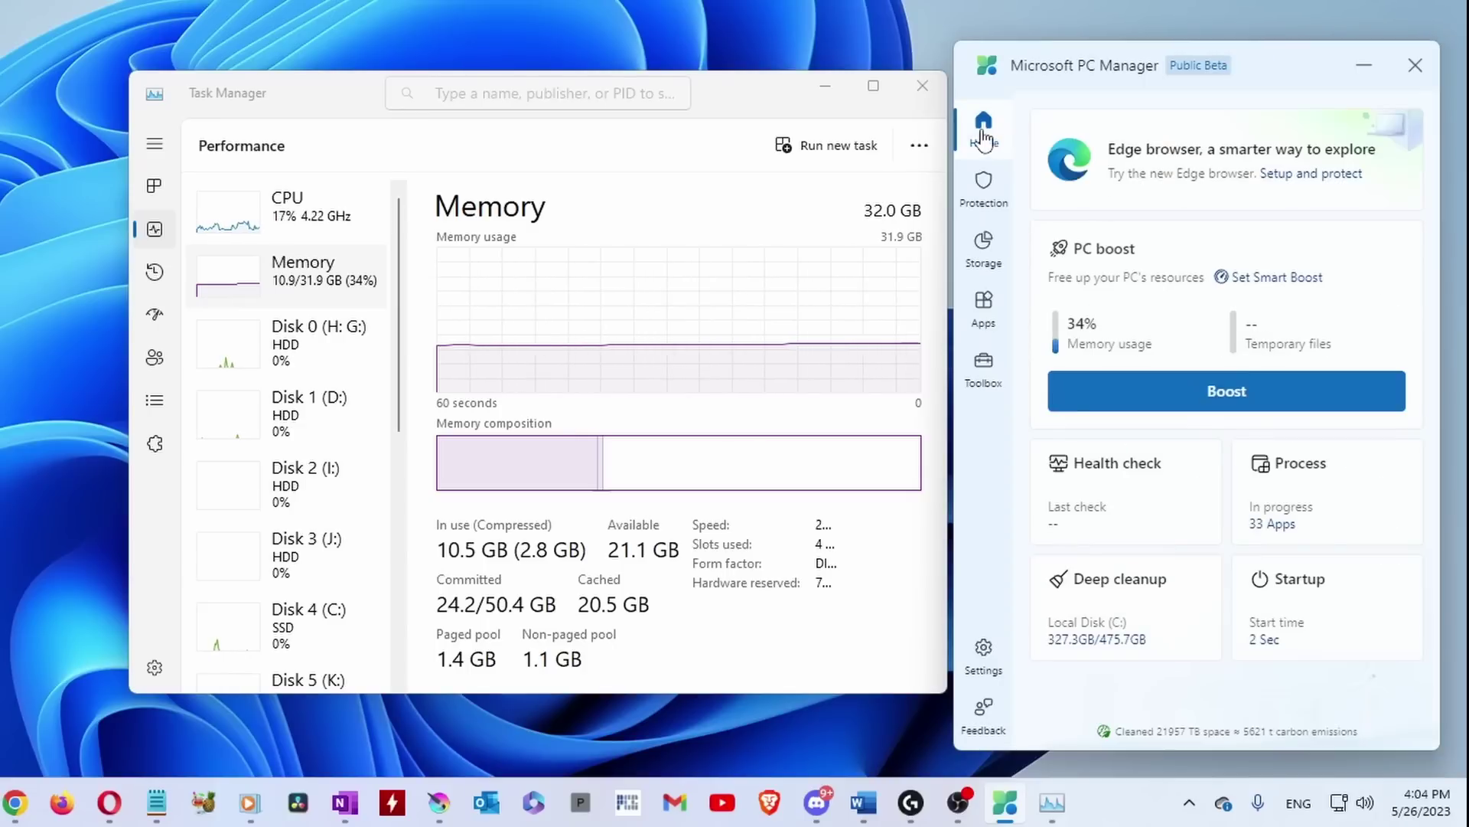
{"action": "left_click", "coordinate": [984, 191]}
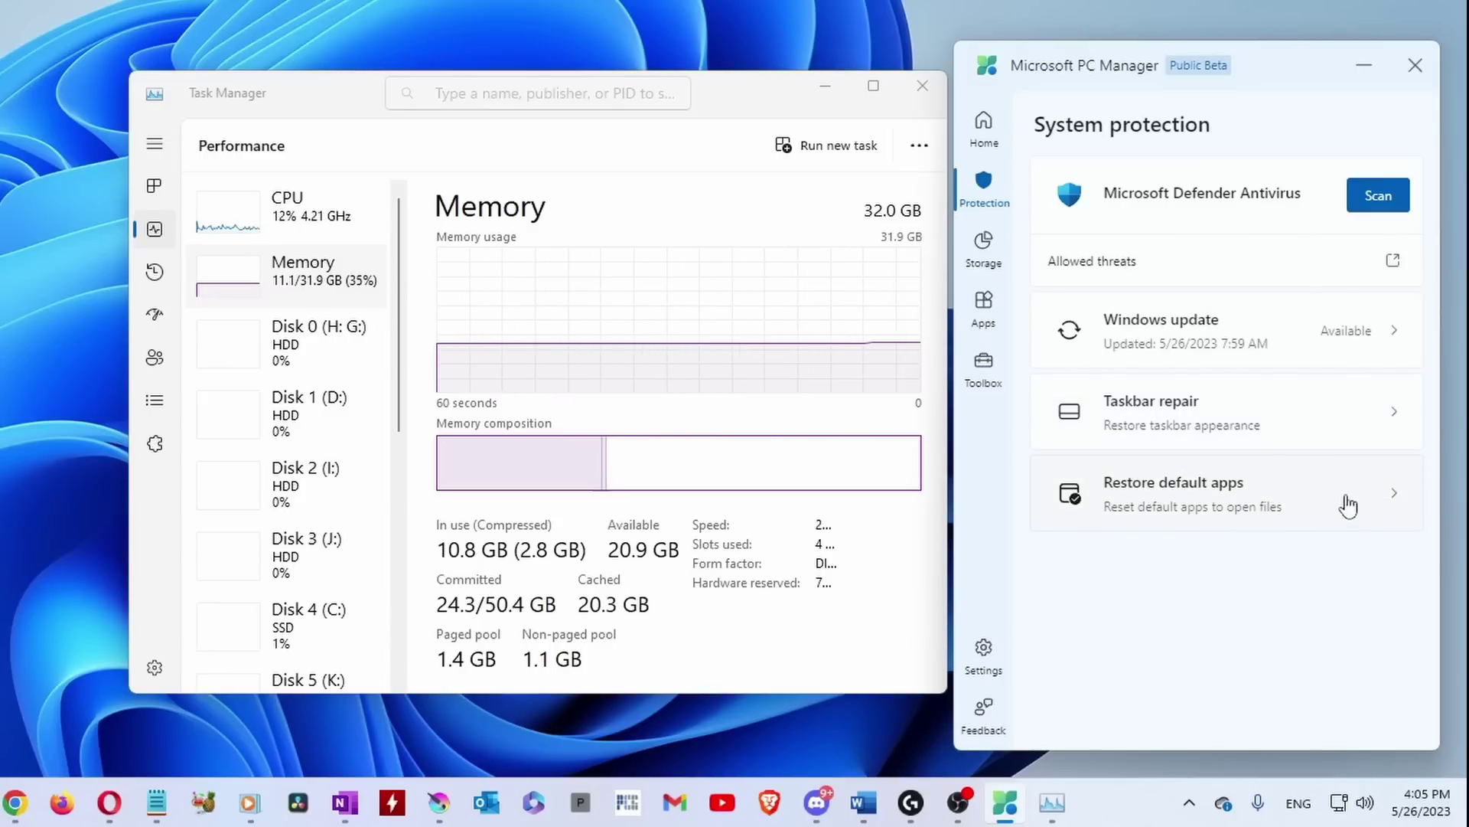
Look for files of all types larger than 1 GB on drive C: and view them in File Explorer.
{"action": "left_click", "coordinate": [985, 248]}
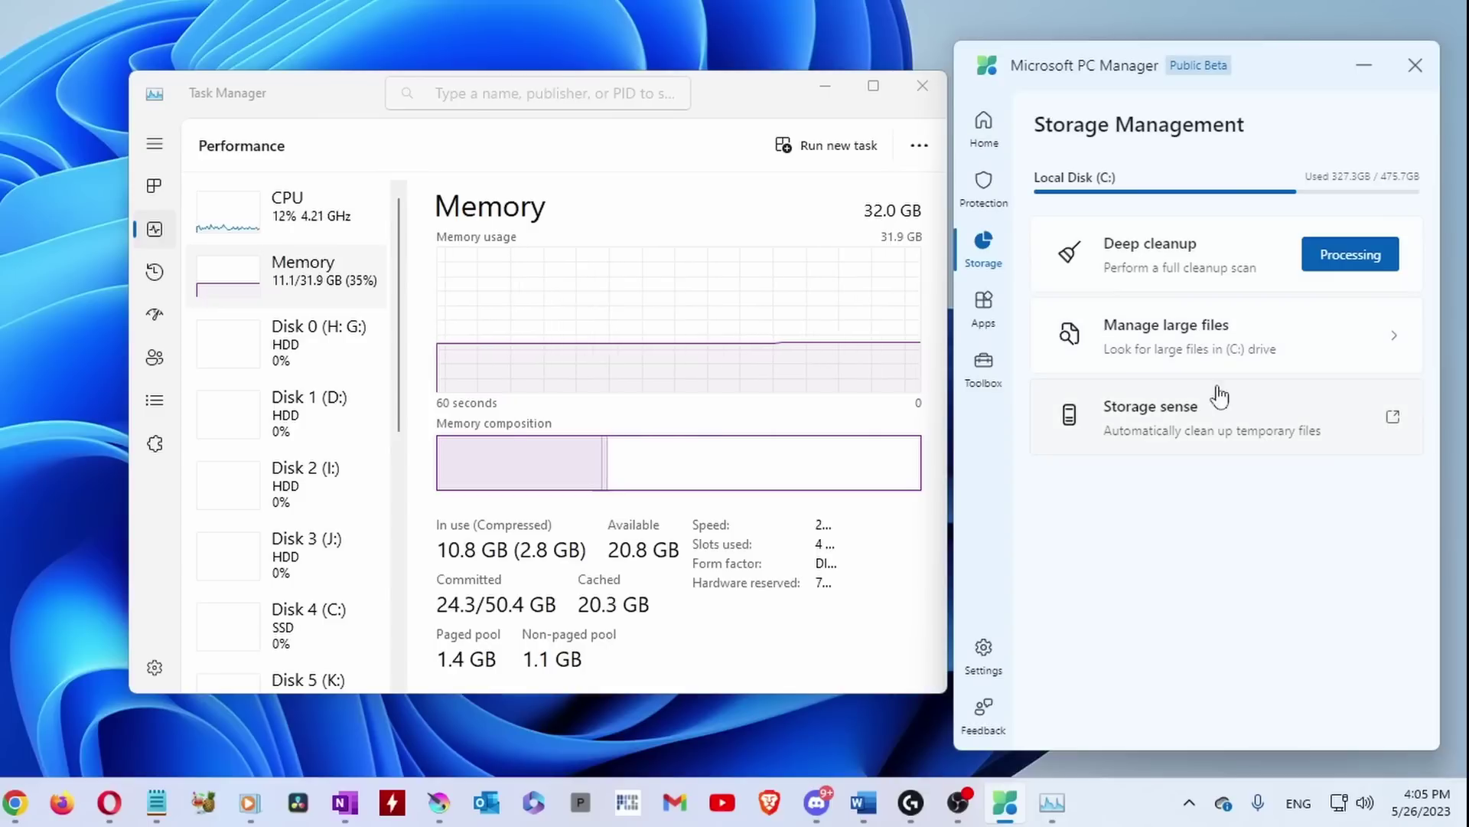
{"action": "left_click", "coordinate": [1318, 344]}
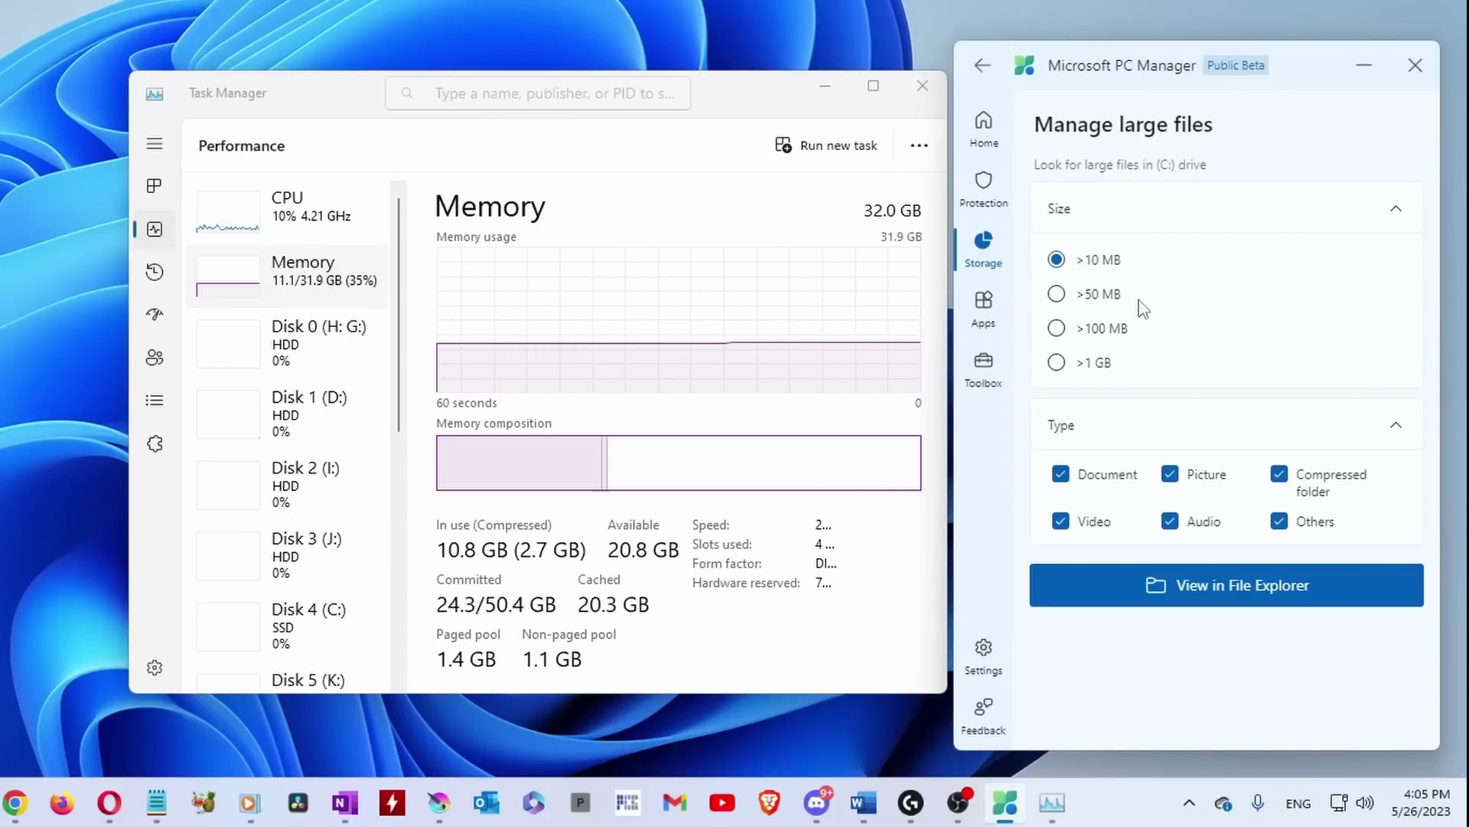
{"action": "left_click", "coordinate": [1065, 371]}
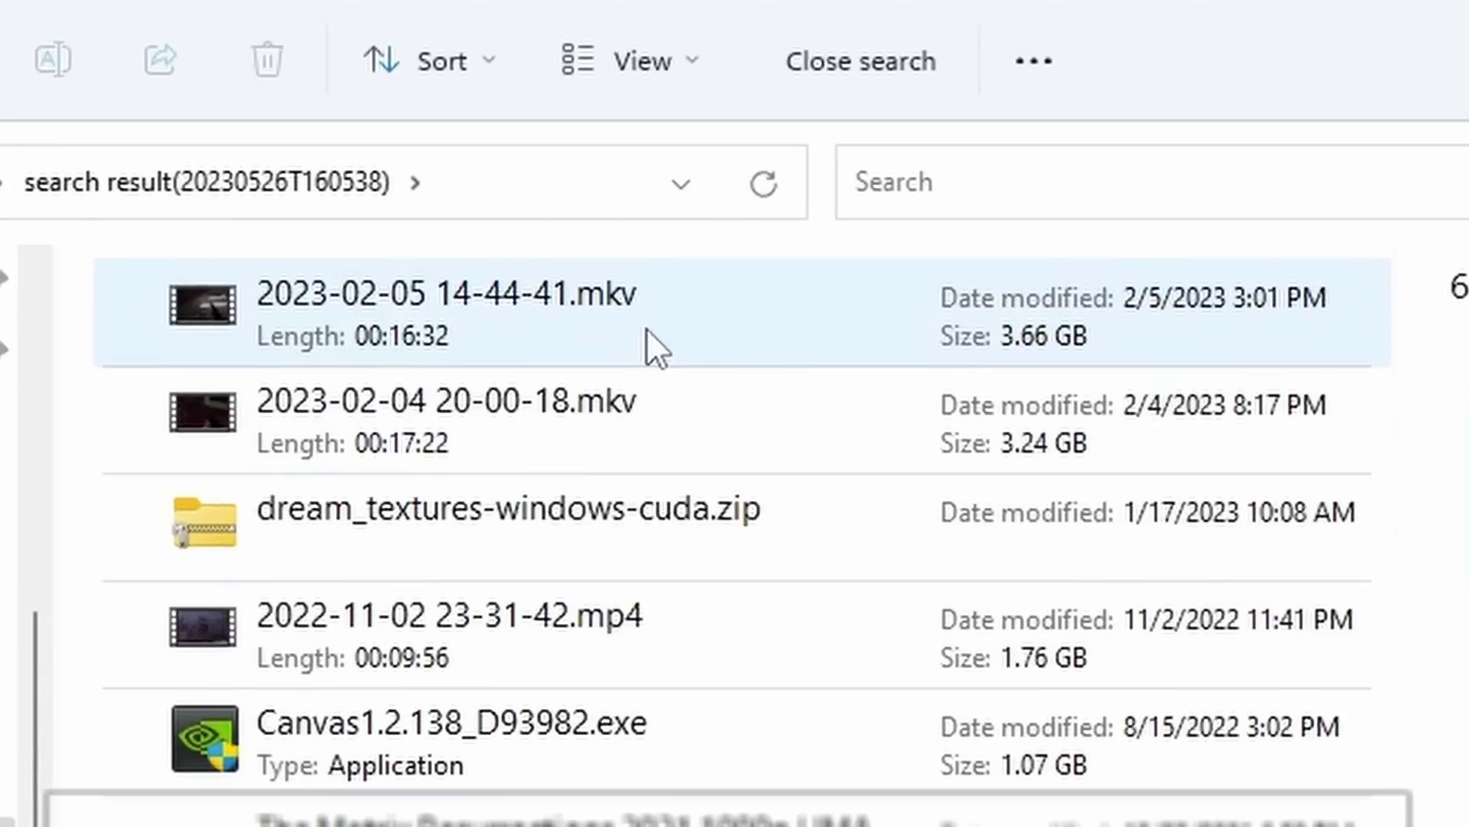
Inspect individual video and application files in the large-file results, and return to Storage Management.
{"action": "left_click", "coordinate": [825, 328]}
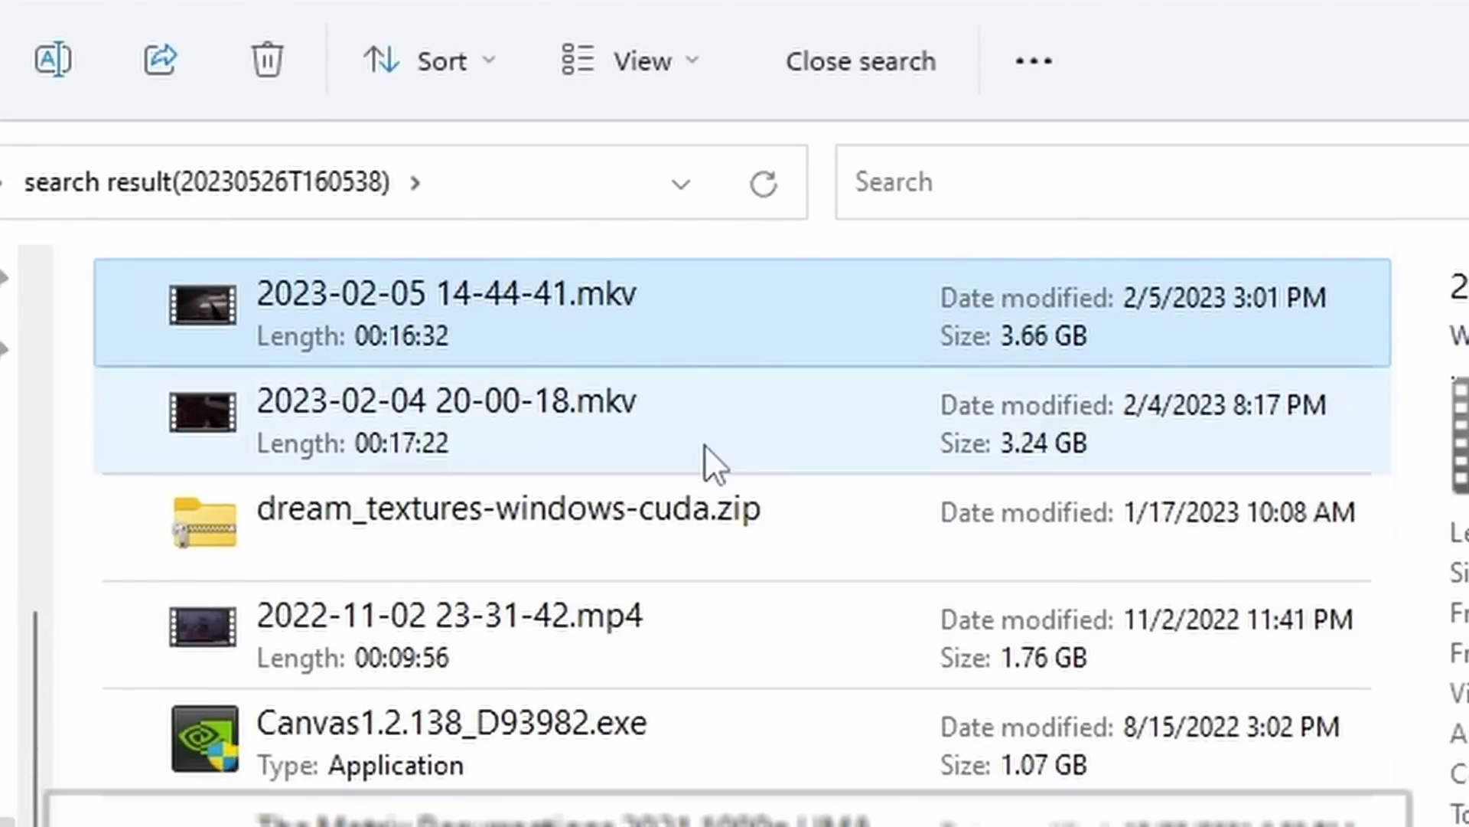
{"action": "left_click", "coordinate": [705, 436]}
{"action": "left_click", "coordinate": [741, 316]}
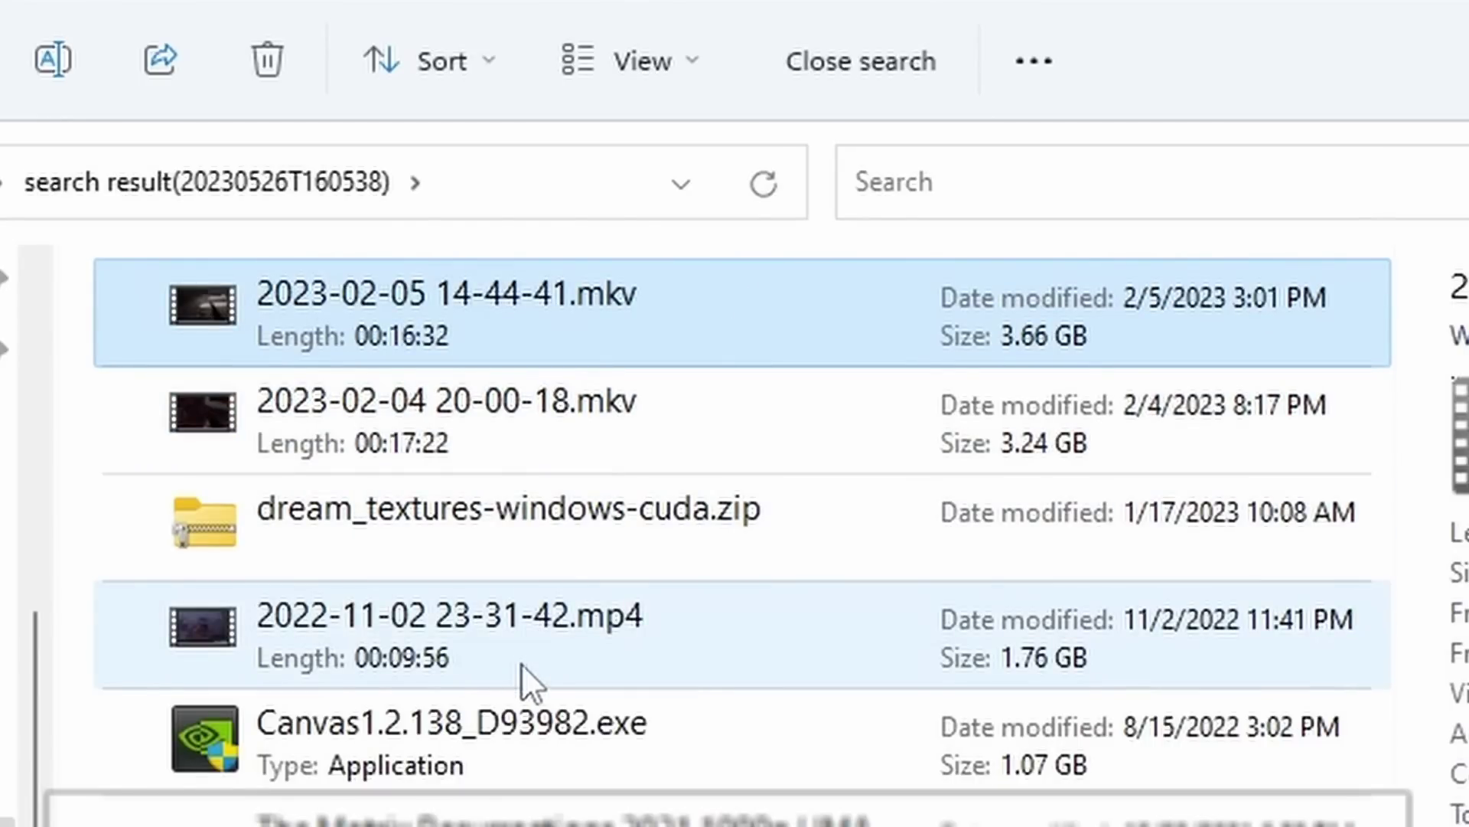
{"action": "left_click", "coordinate": [523, 665]}
{"action": "left_click", "coordinate": [508, 769]}
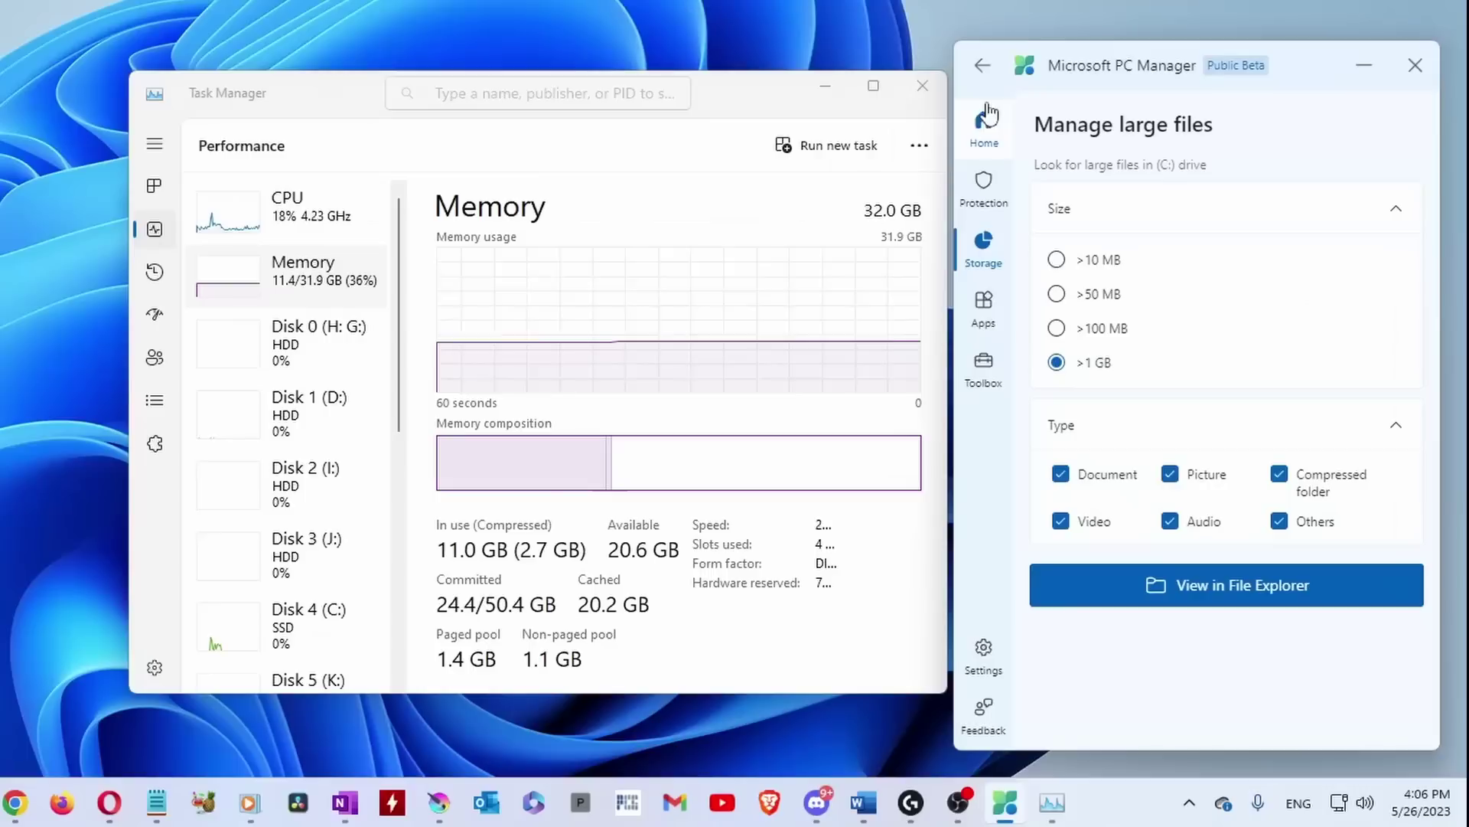
{"action": "left_click", "coordinate": [986, 77]}
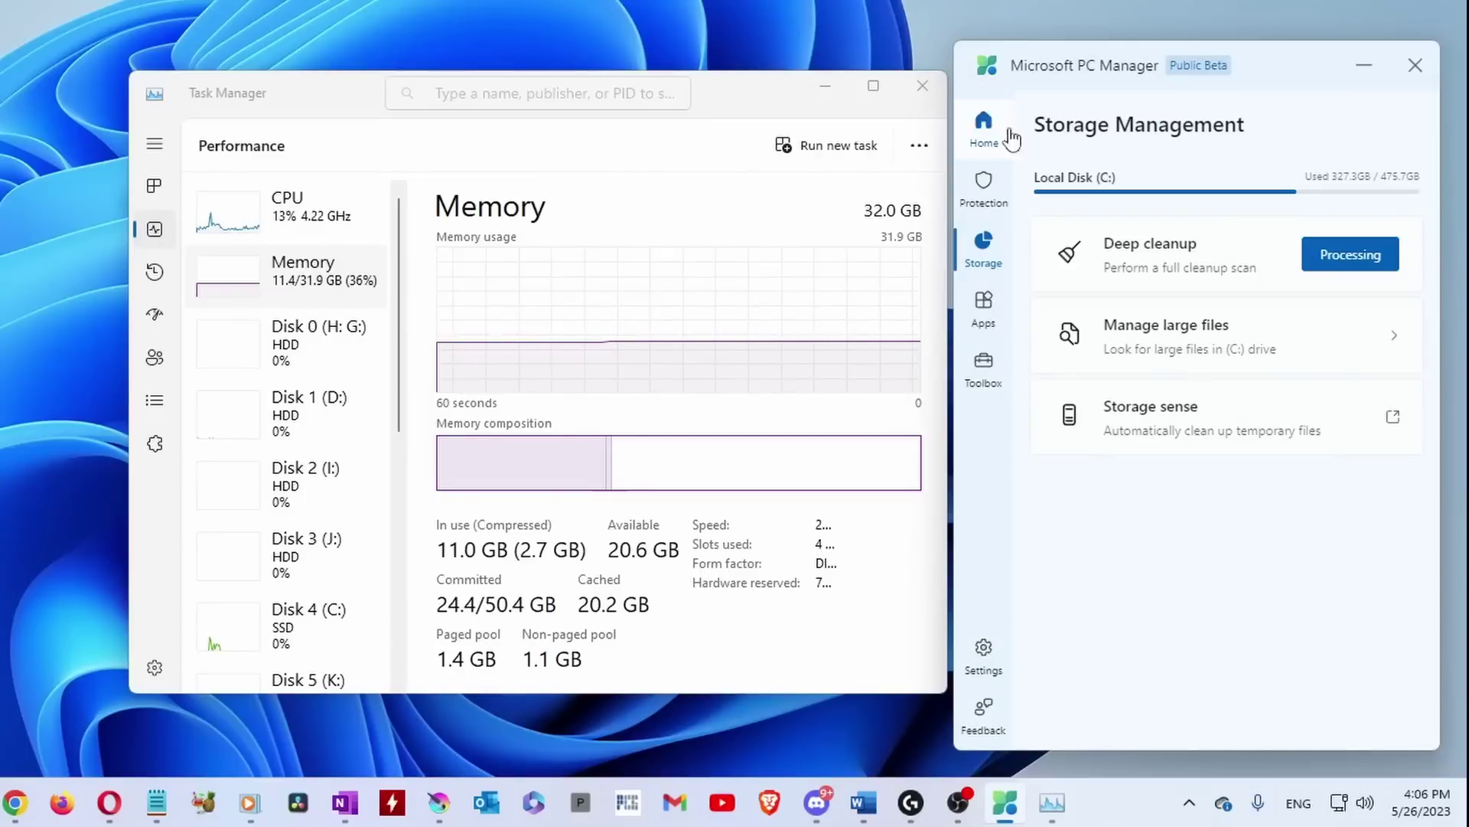
Open Storage sense and examine its temporary file, cleanup schedule and cloud content options.
{"action": "left_click", "coordinate": [1194, 432]}
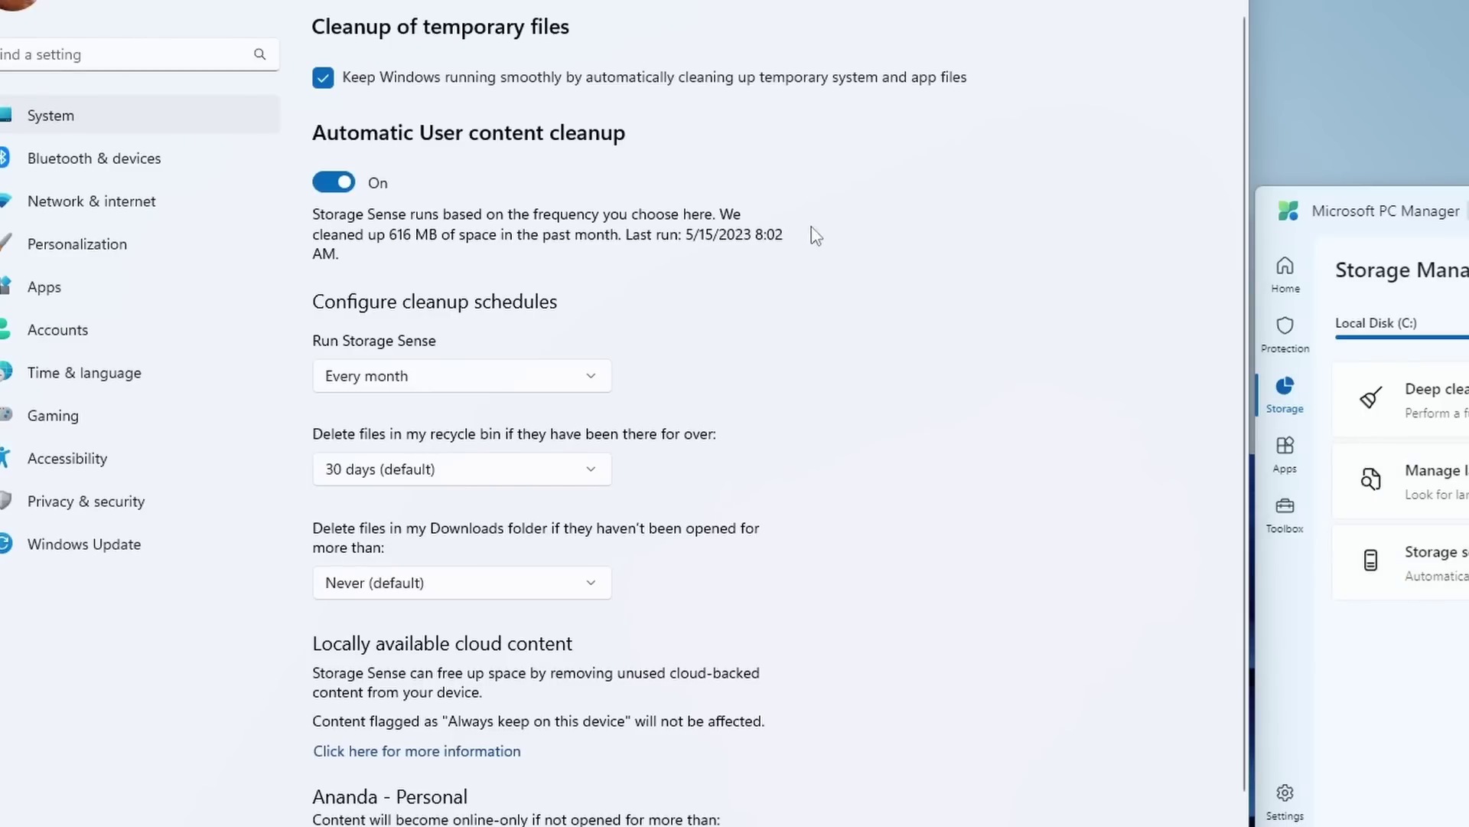
{"action": "scroll", "coordinate": [972, 233], "scroll_direction": "down", "scroll_amount": 2}
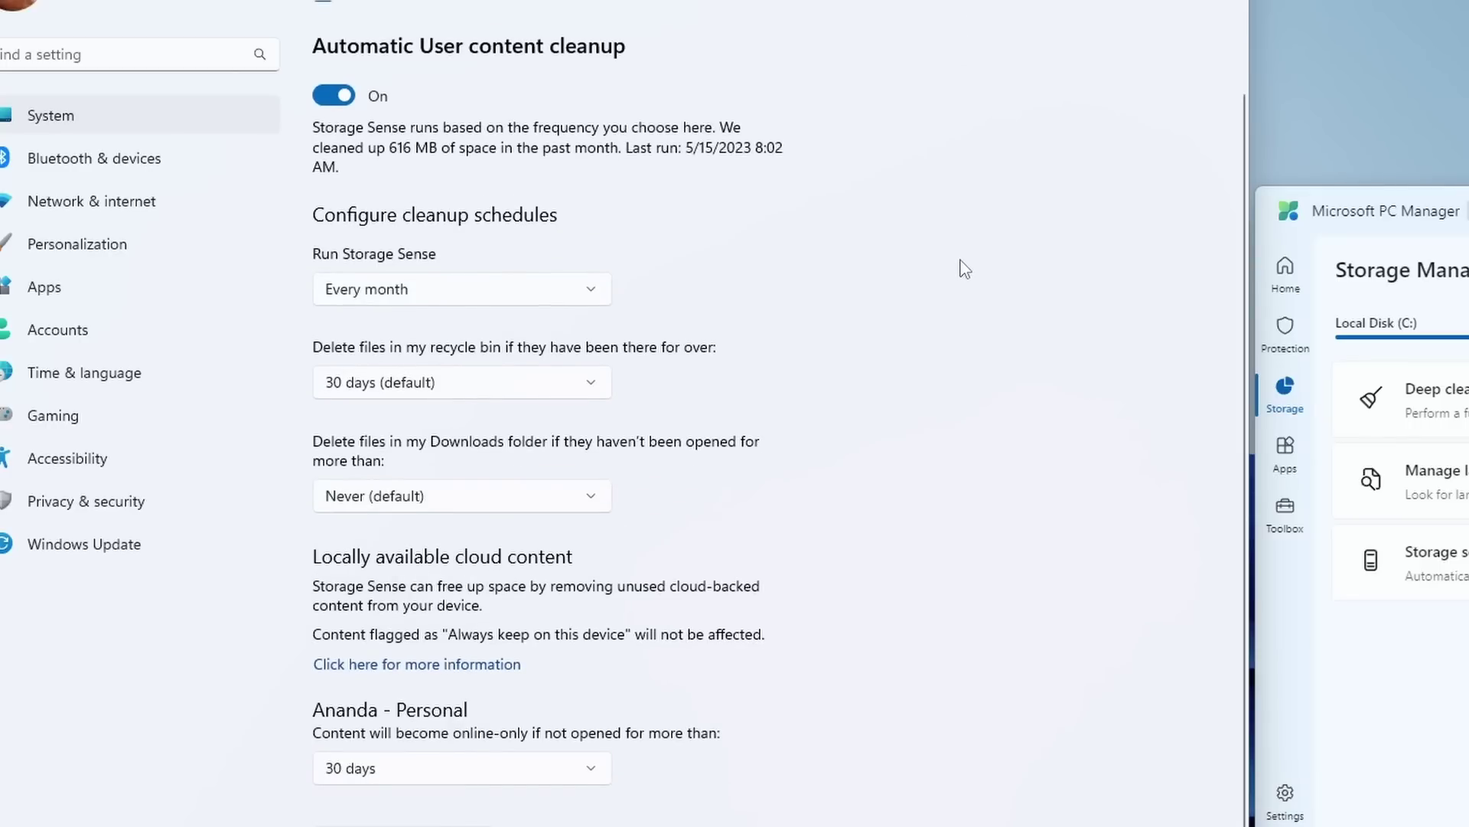
{"action": "scroll", "coordinate": [963, 269], "scroll_direction": "up", "scroll_amount": 2}
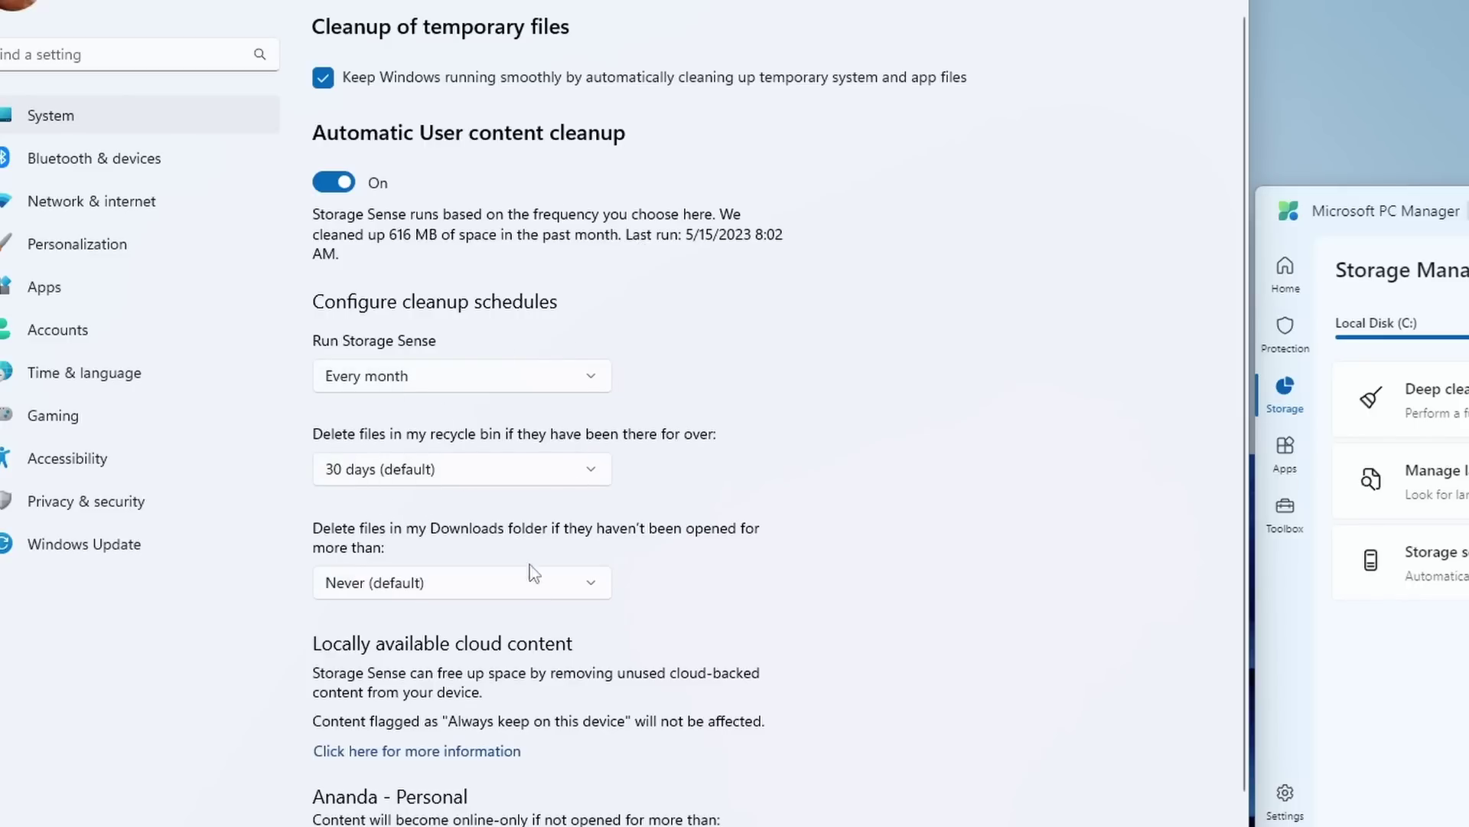
{"action": "scroll", "coordinate": [820, 558], "scroll_direction": "down", "scroll_amount": 2}
{"action": "scroll", "coordinate": [830, 620], "scroll_direction": "up", "scroll_amount": 2}
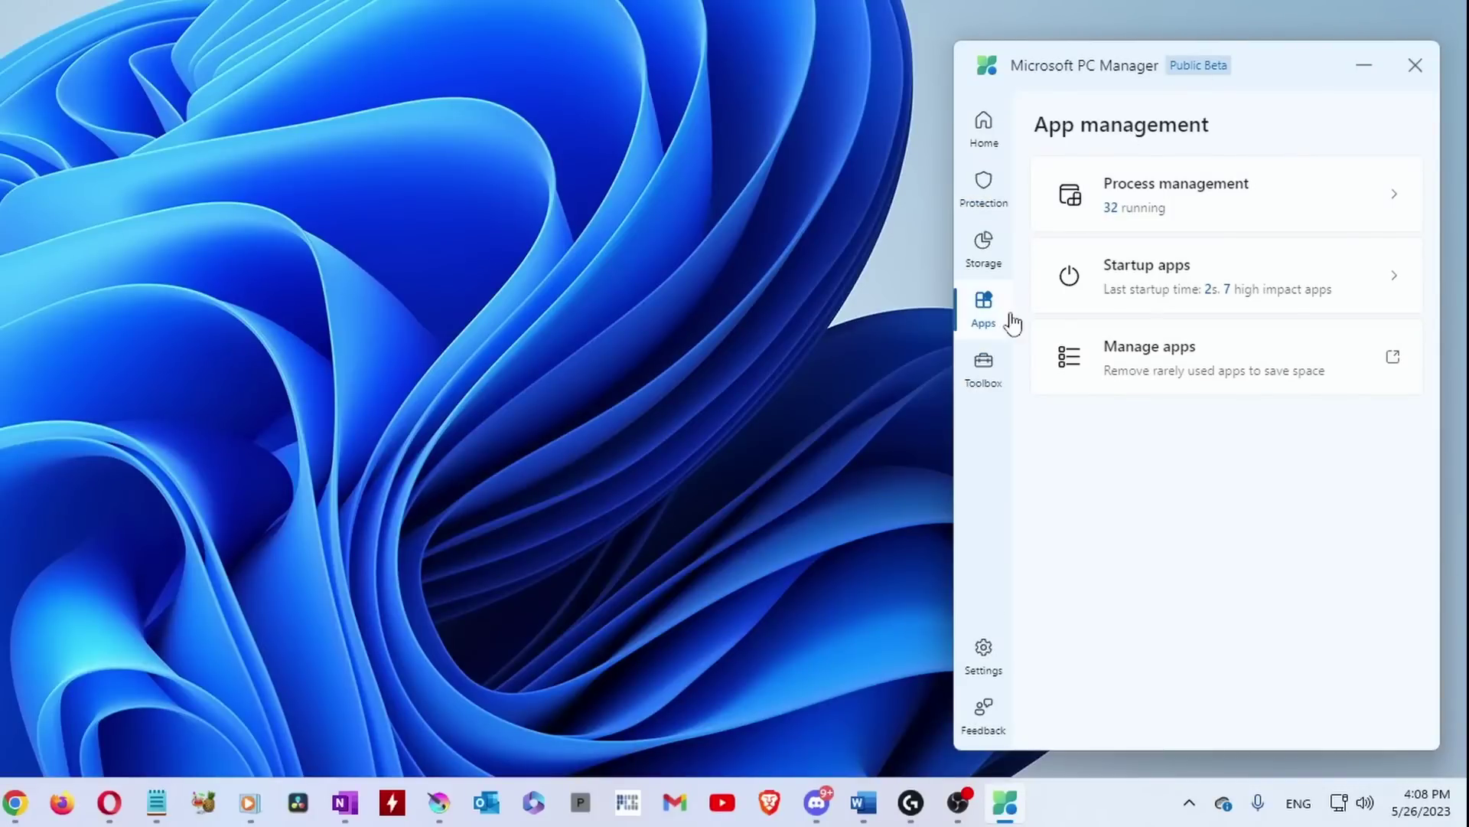
Turn on the desktop toolbar from the Toolbox and minimize the PC Manager window.
{"action": "left_click", "coordinate": [986, 380]}
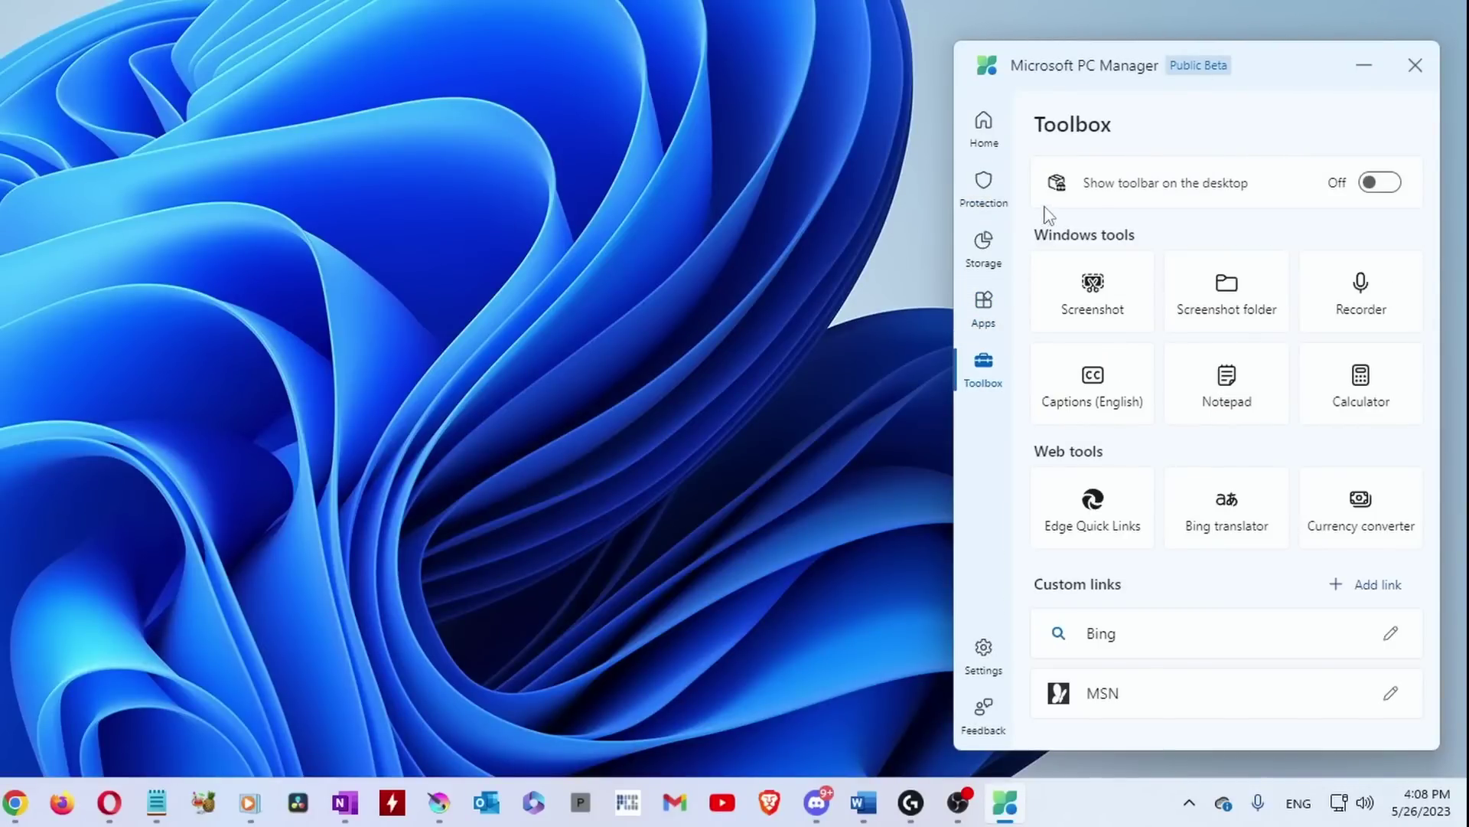
{"action": "left_click", "coordinate": [1381, 184]}
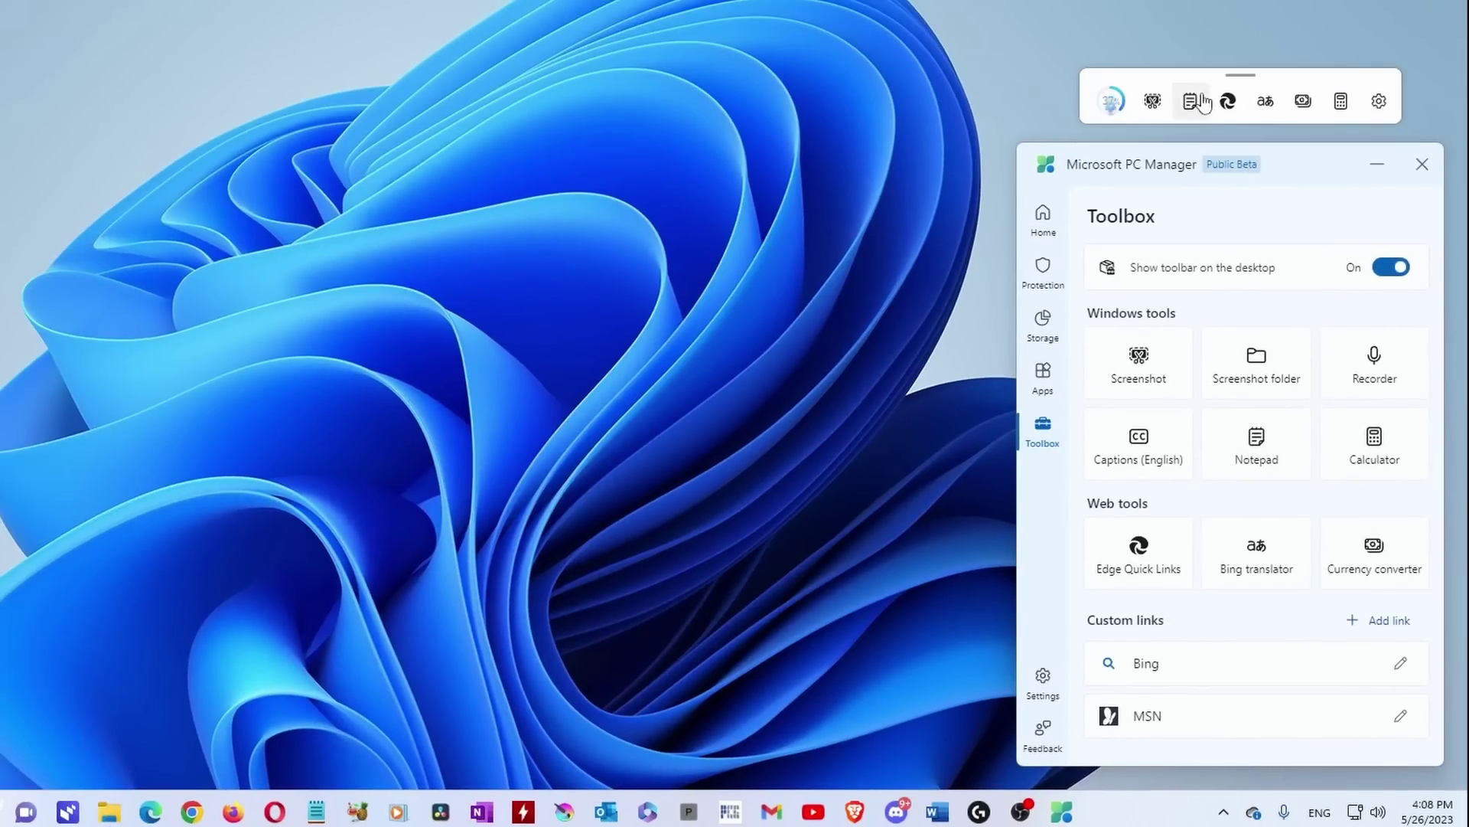
{"action": "left_click", "coordinate": [1377, 165]}
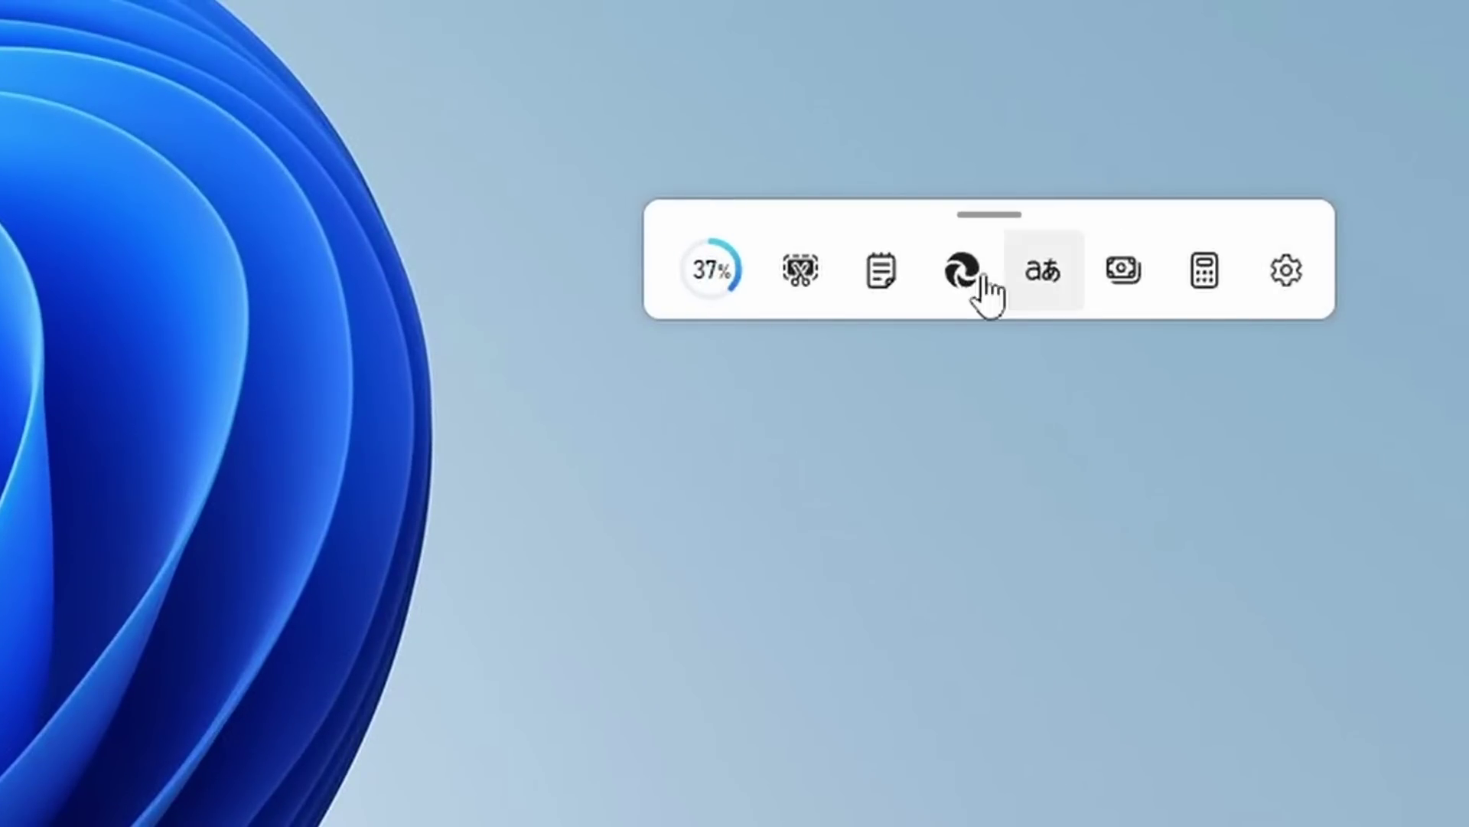
Boost the PC from the desktop toolbar, and start its Screenshot tool and cancel the capture.
{"action": "left_click", "coordinate": [706, 306]}
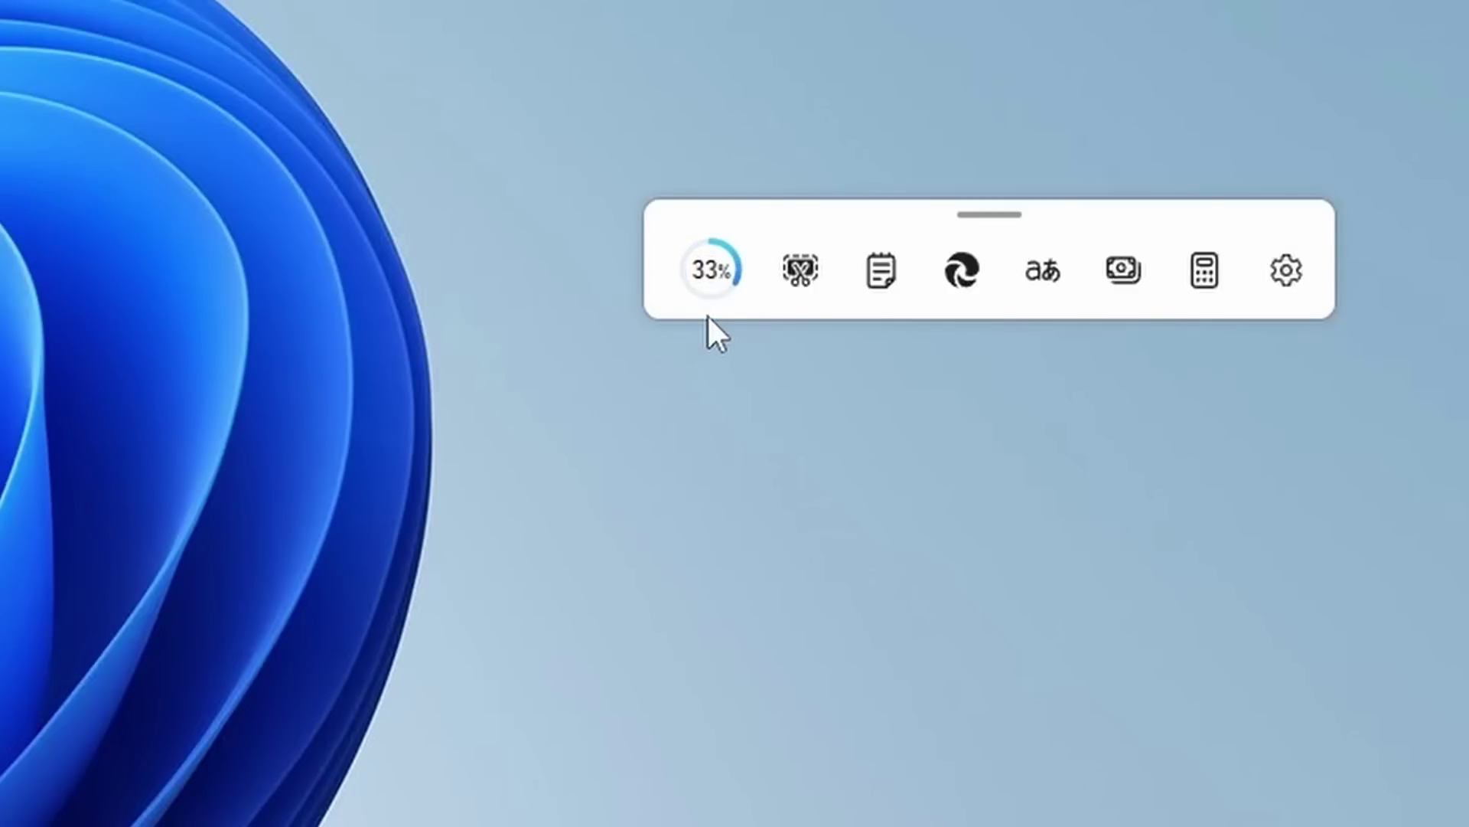
{"action": "left_click", "coordinate": [709, 287]}
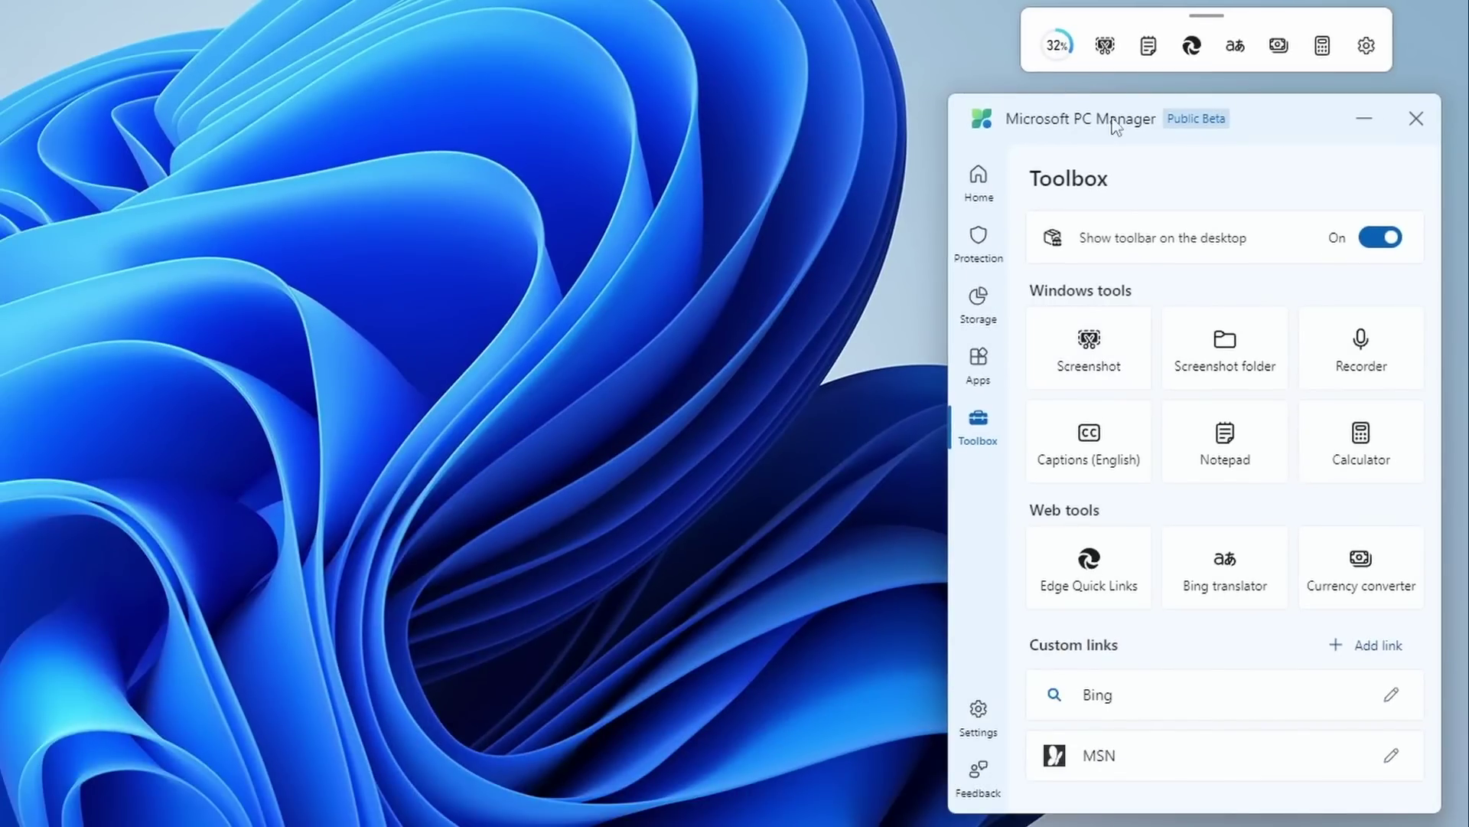
{"action": "left_click", "coordinate": [1107, 51]}
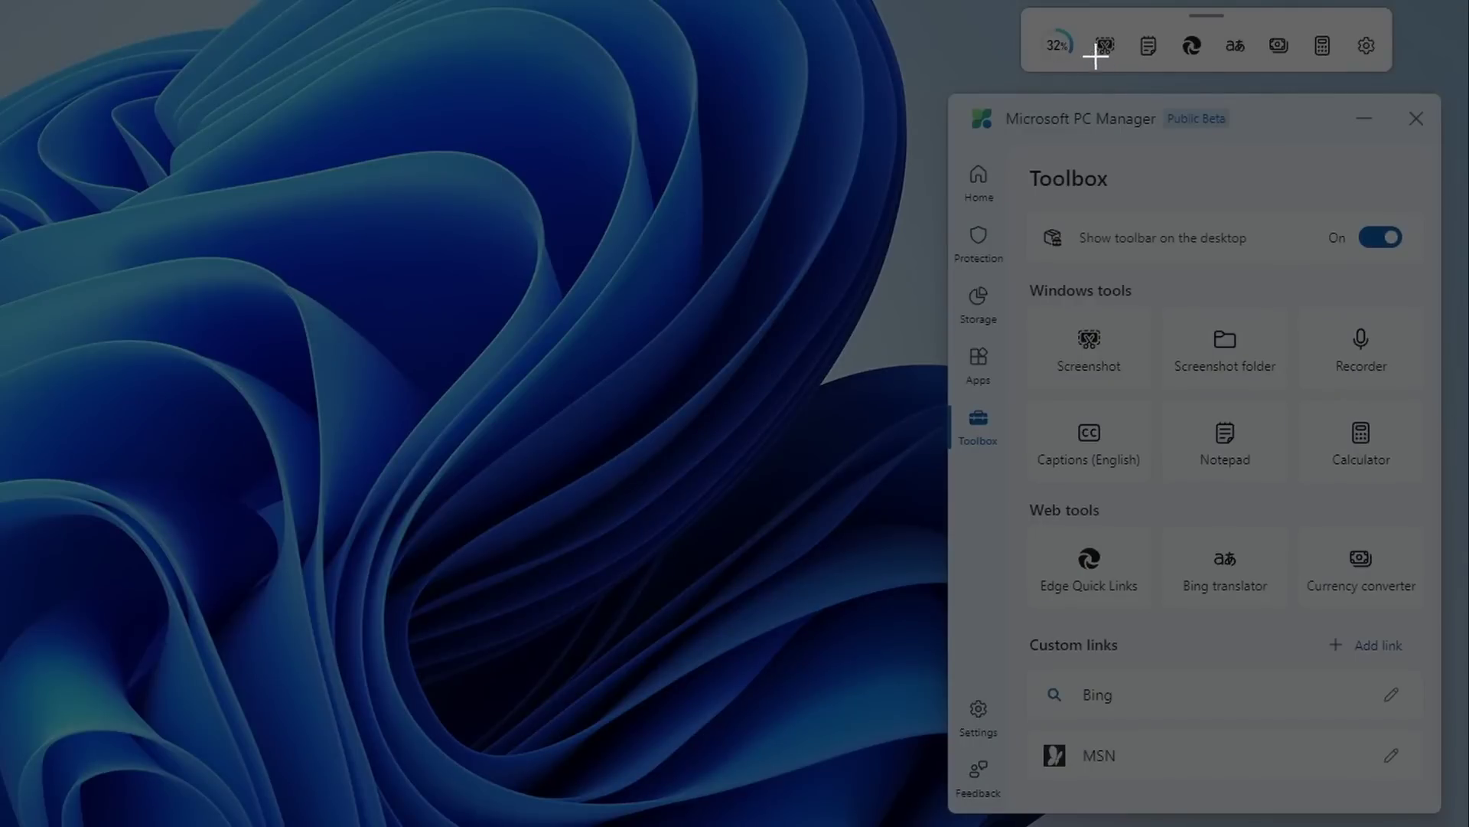
{"action": "key", "text": "Escape"}
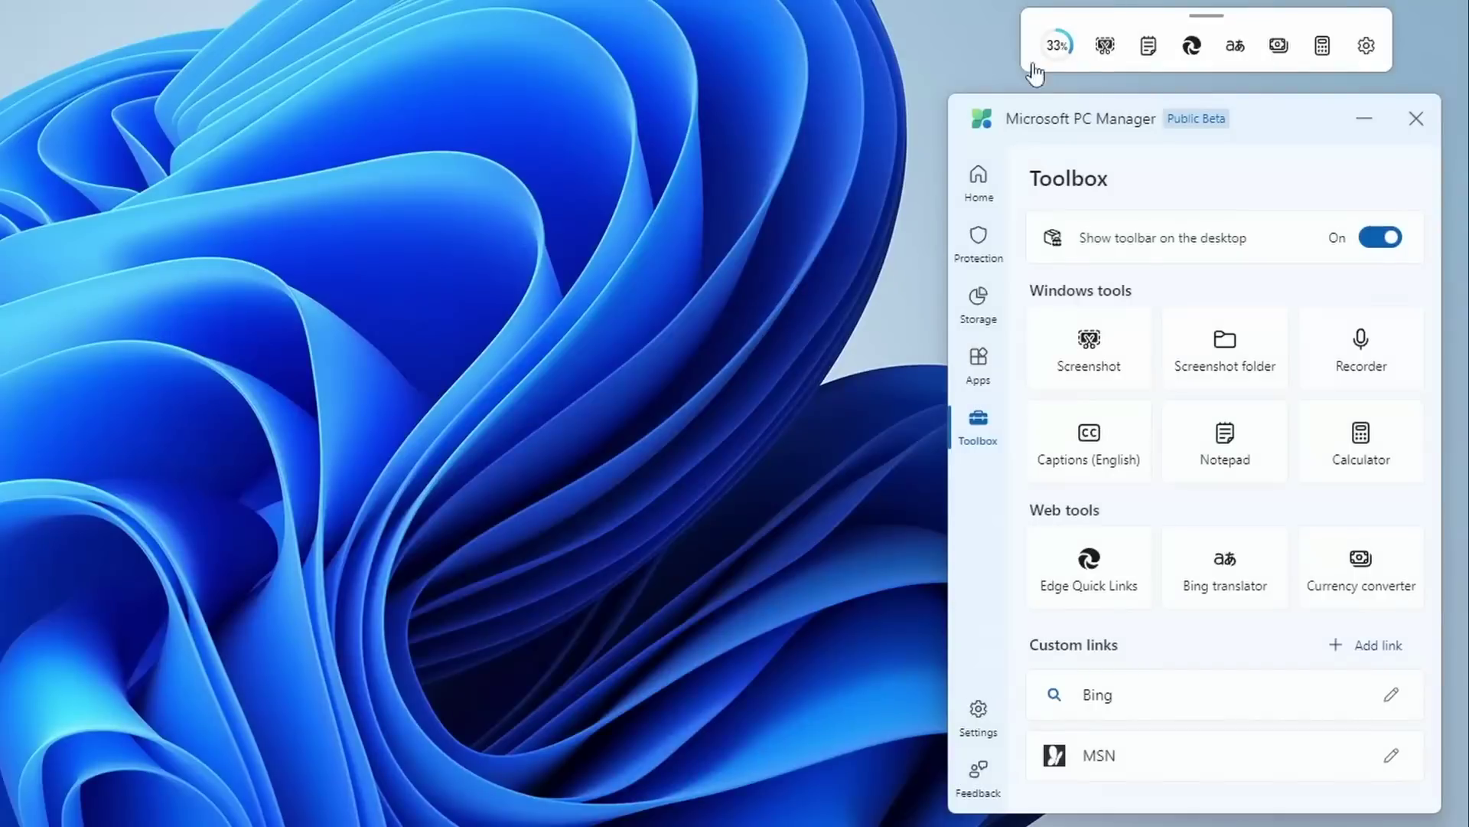
Launch Notepad from the desktop toolbar and close it, and examine the Edge Quick Links list.
{"action": "left_click", "coordinate": [1149, 47]}
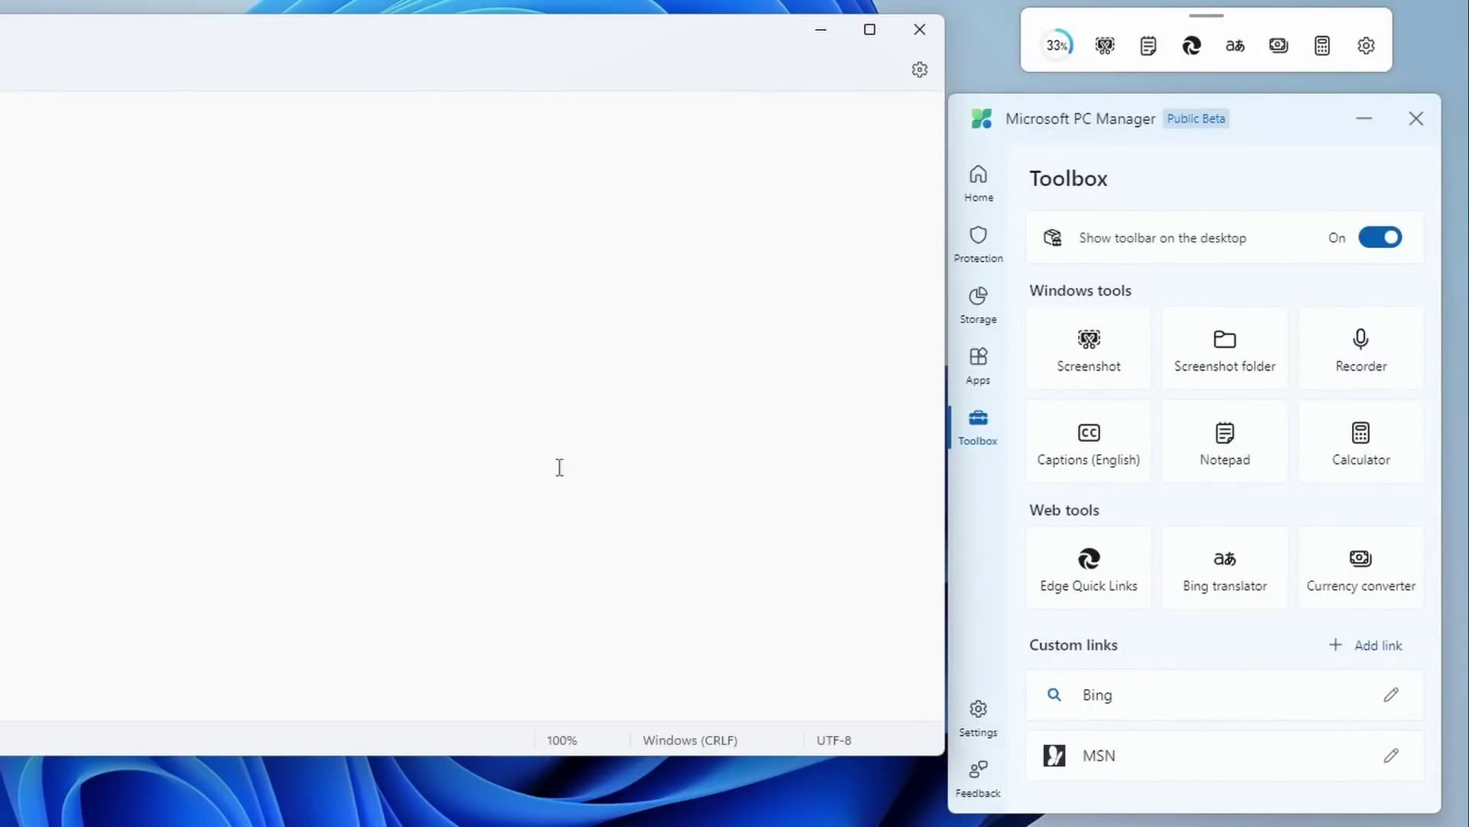
{"action": "left_click", "coordinate": [920, 29]}
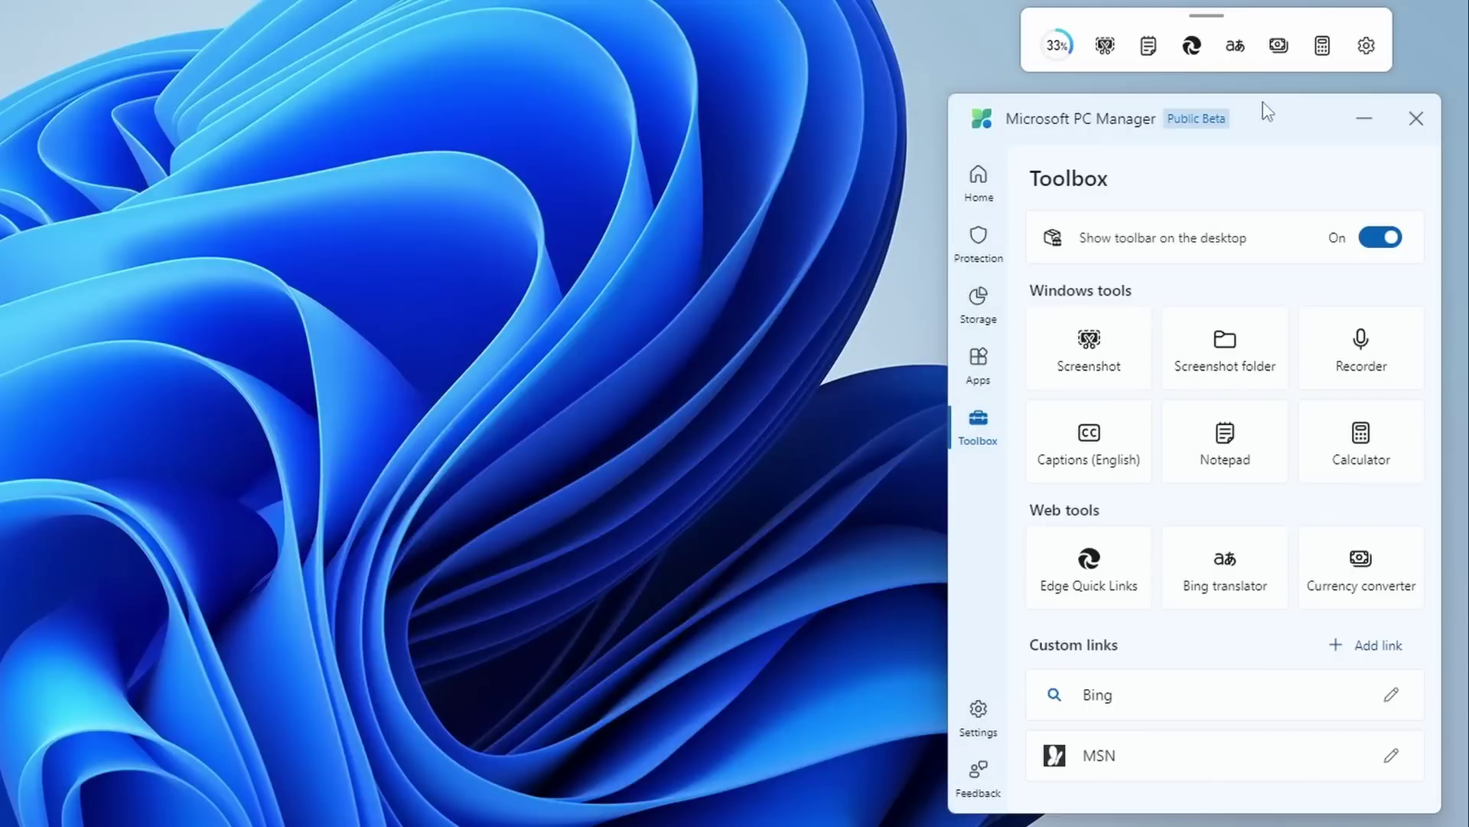
{"action": "left_click", "coordinate": [1199, 56]}
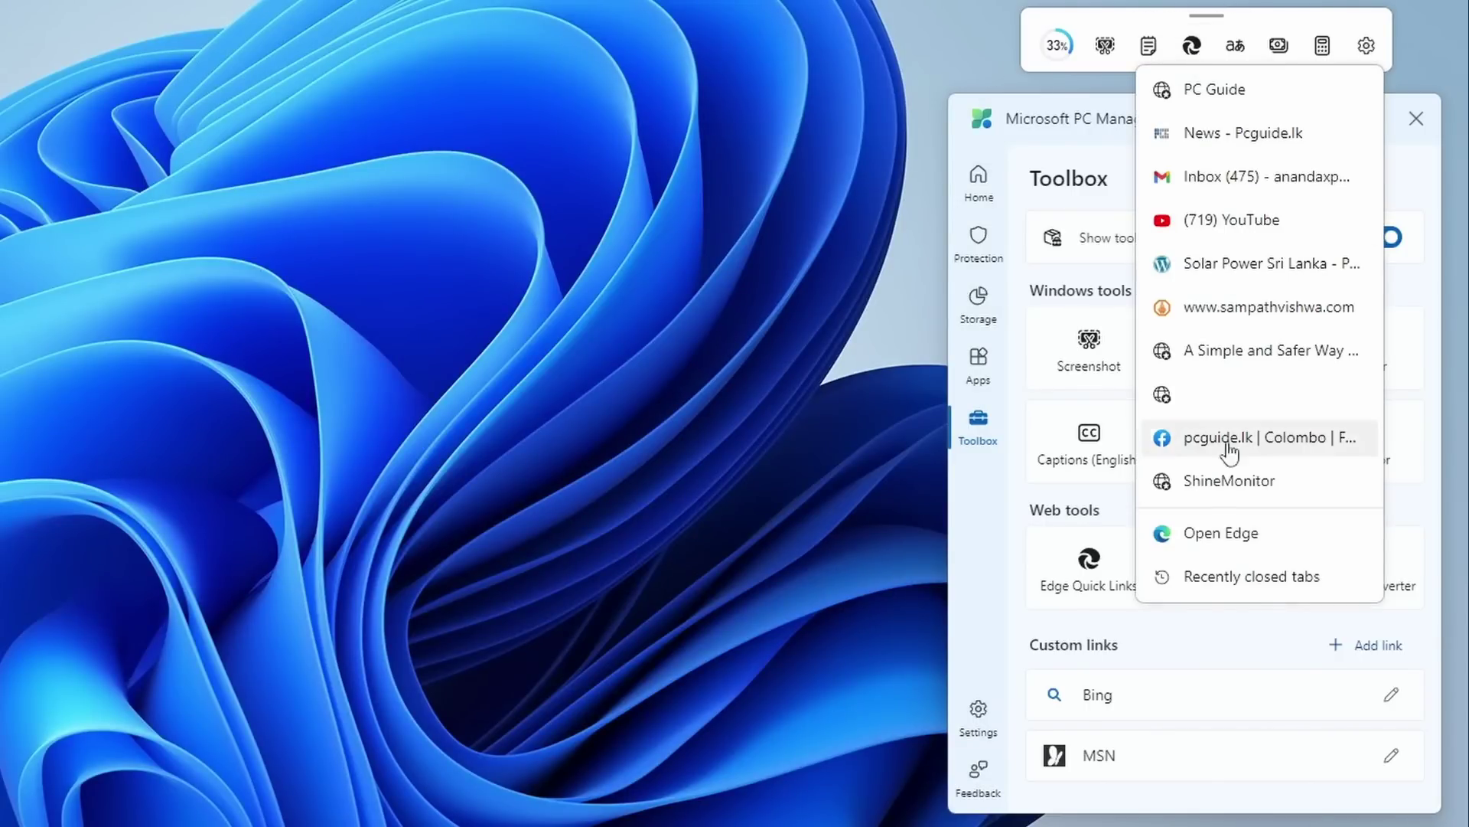
{"action": "left_click", "coordinate": [1247, 27]}
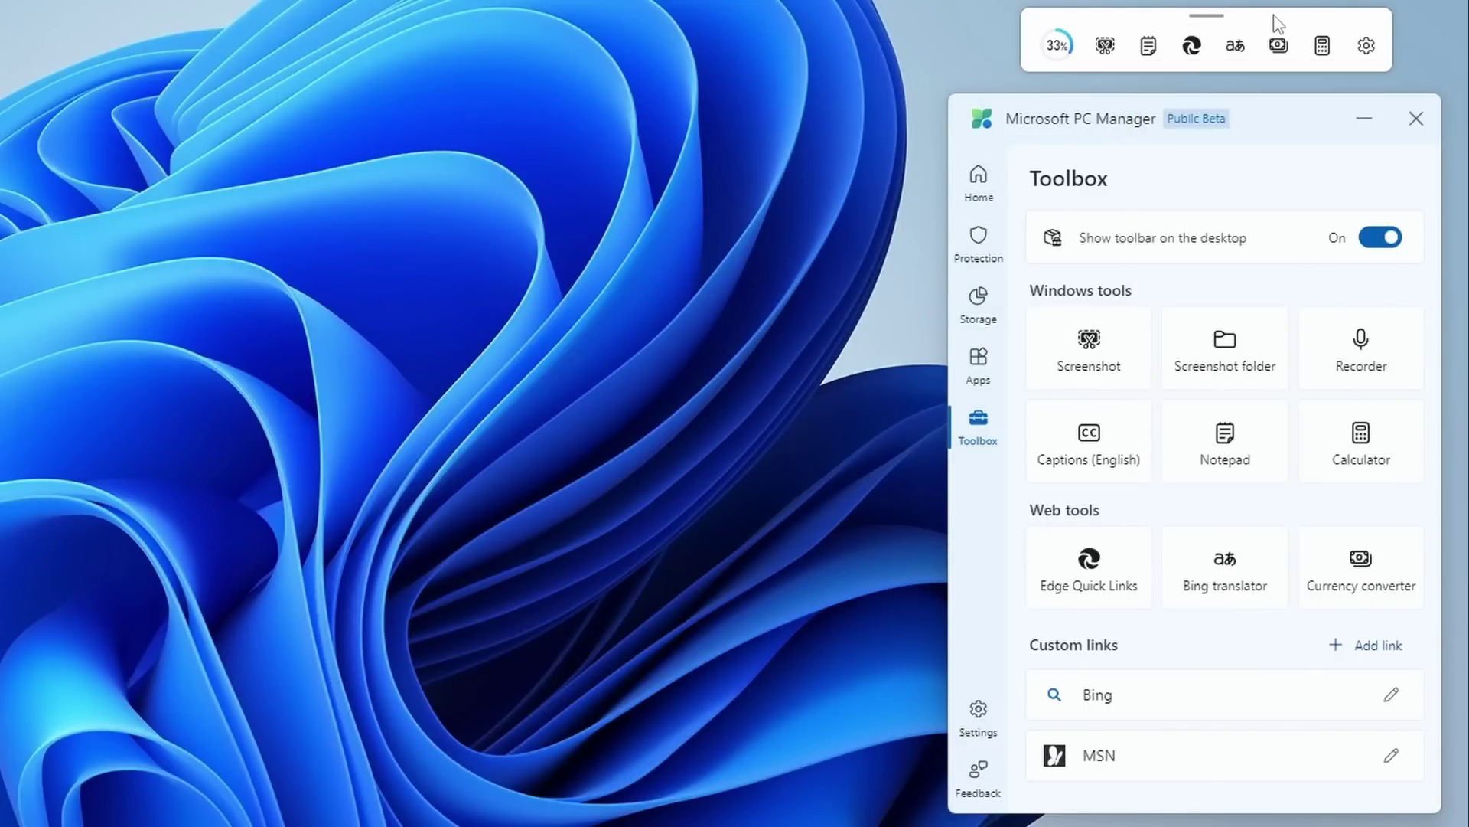
{"action": "left_click", "coordinate": [1200, 54]}
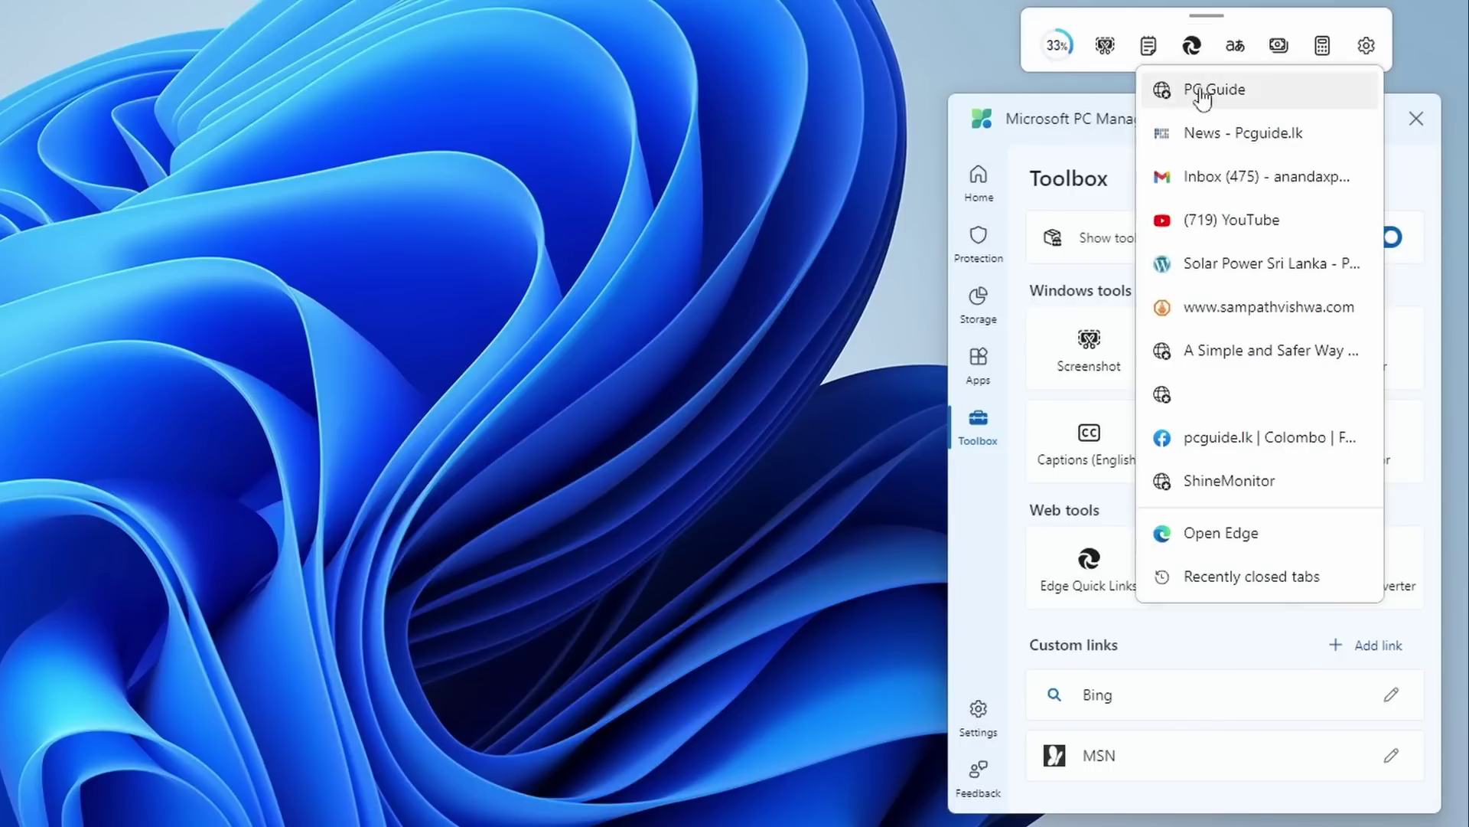
{"action": "left_click", "coordinate": [1256, 27]}
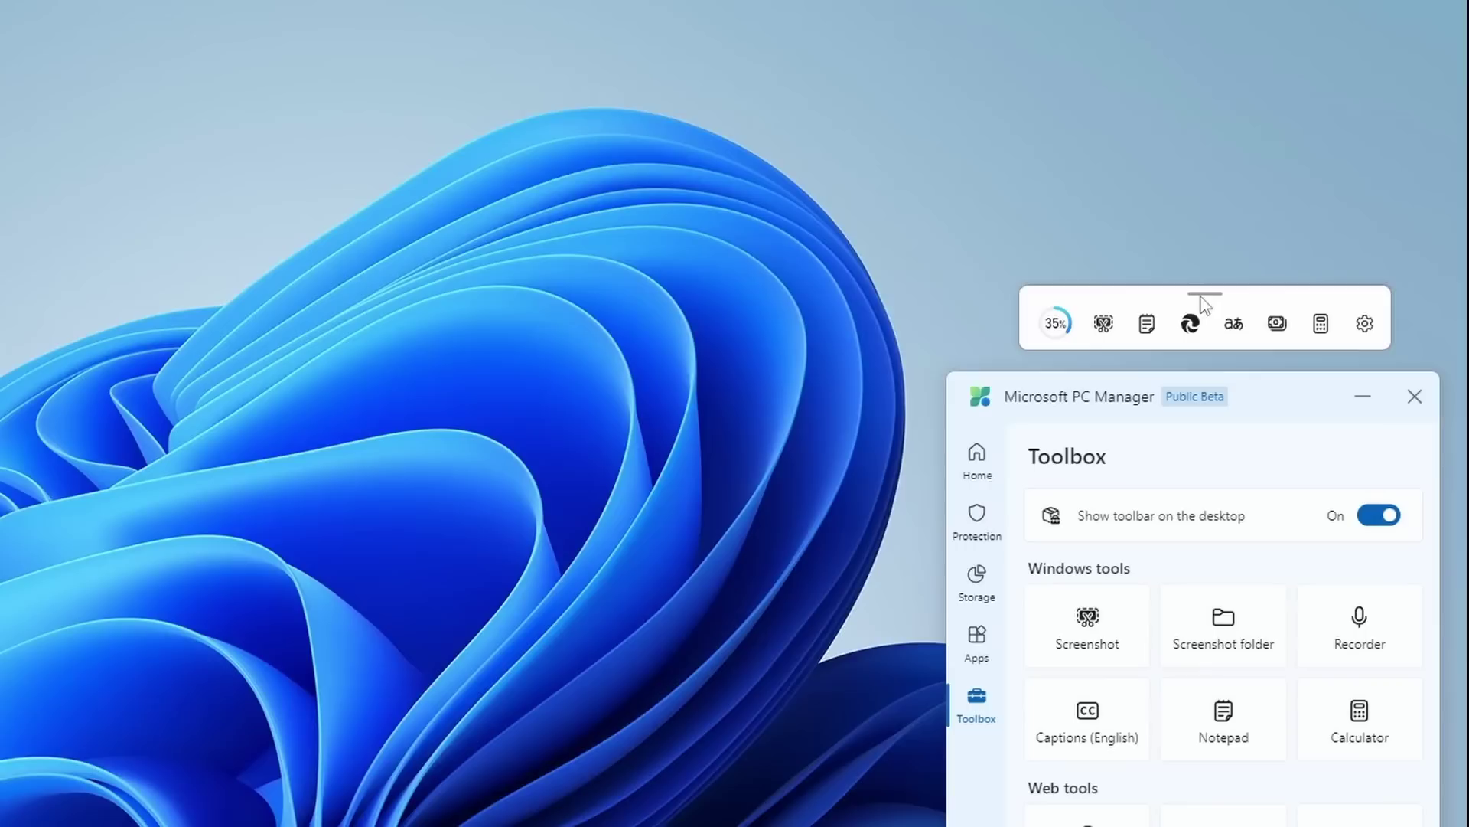
Move the desktop toolbar along the upper edge of the desktop to the middle, and back above the PC Manager window.
{"action": "left_click_drag", "start_coordinate": [1207, 15], "coordinate": [739, 9]}
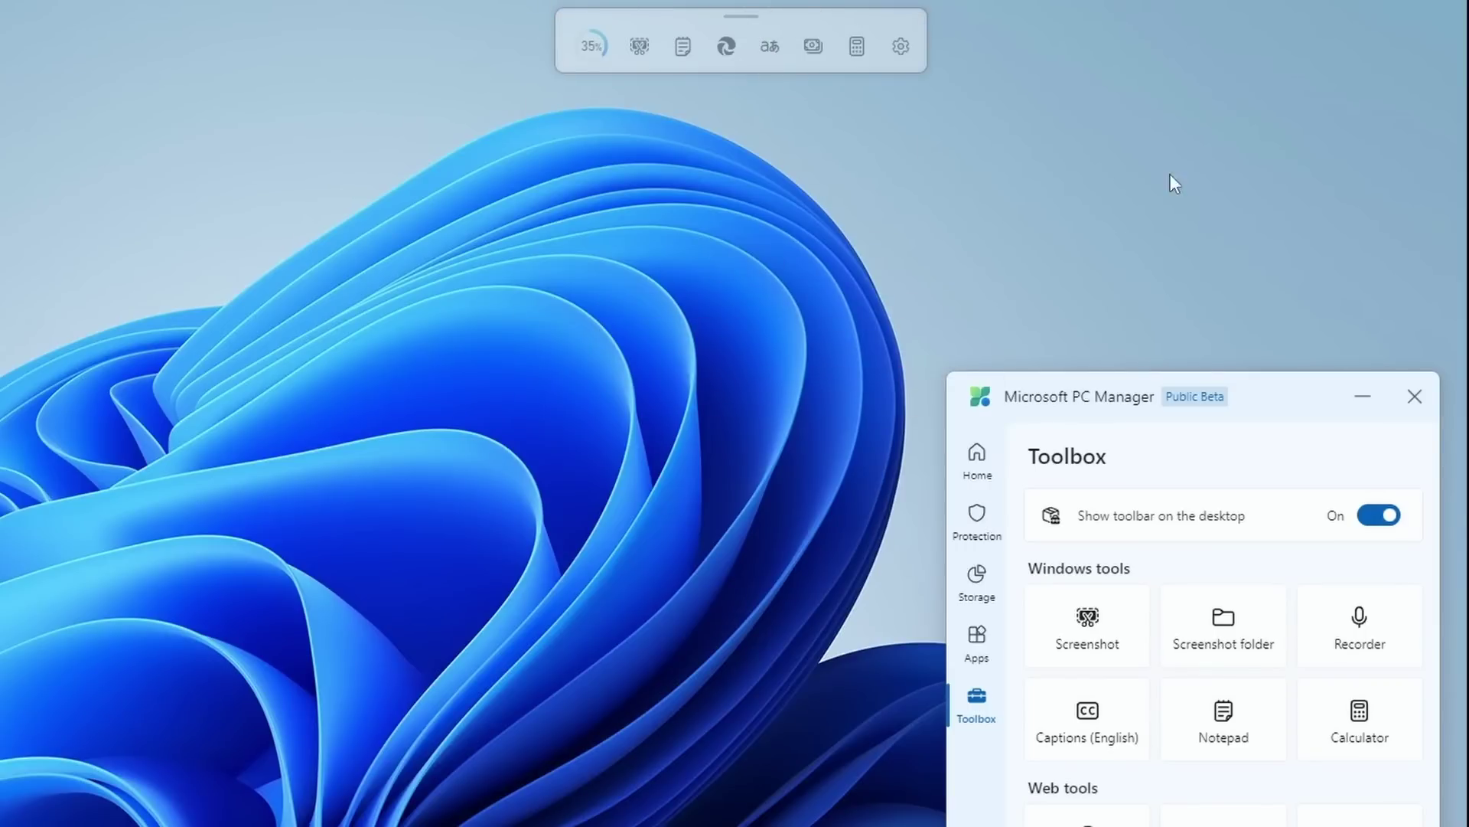
{"action": "left_click_drag", "start_coordinate": [742, 23], "coordinate": [1134, 6]}
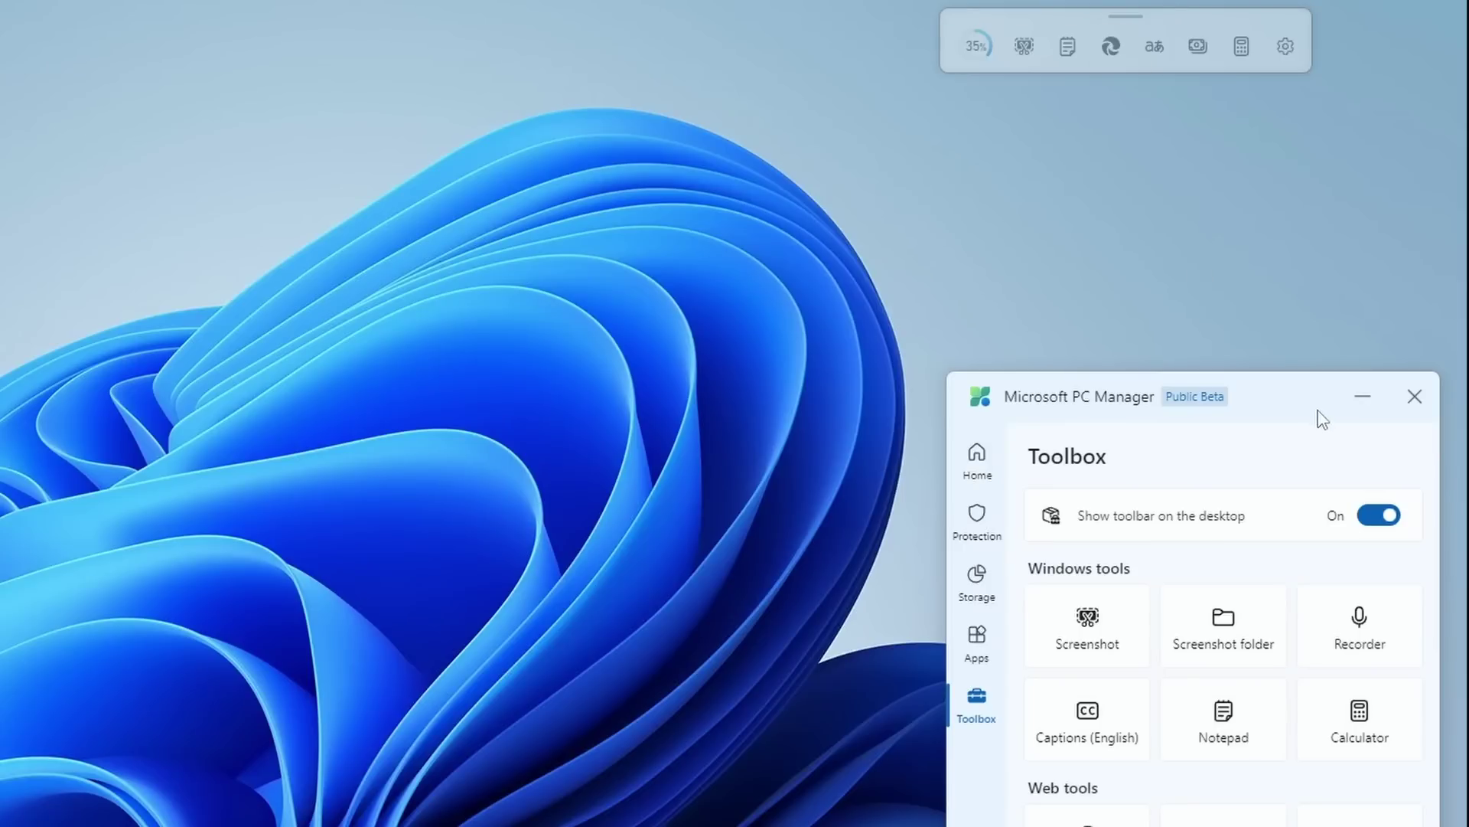